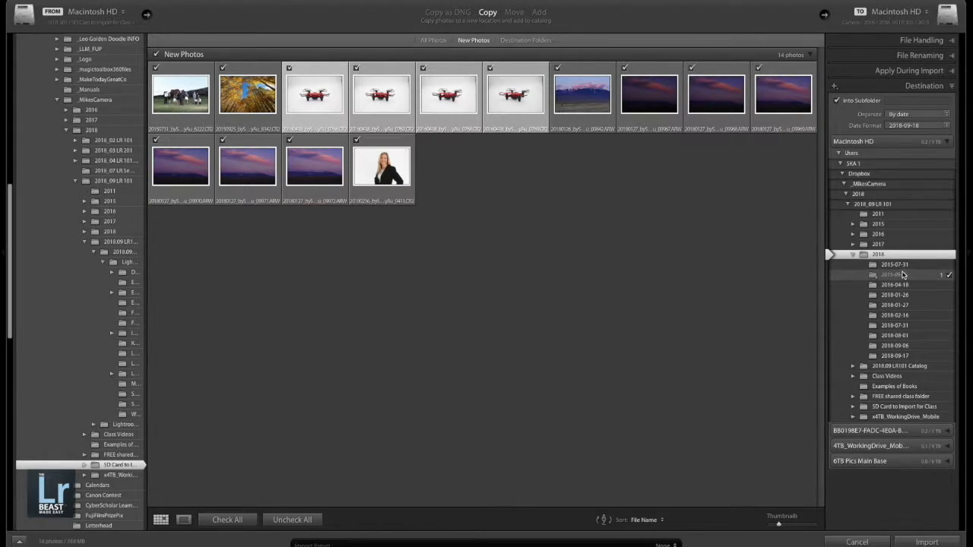
- Examine the contents of the 2018.09 LR101 Catalog, 2018.09_ClassCatalog and 2018 folders in the import destination tree
{"action": "left_click", "coordinate": [852, 366]}
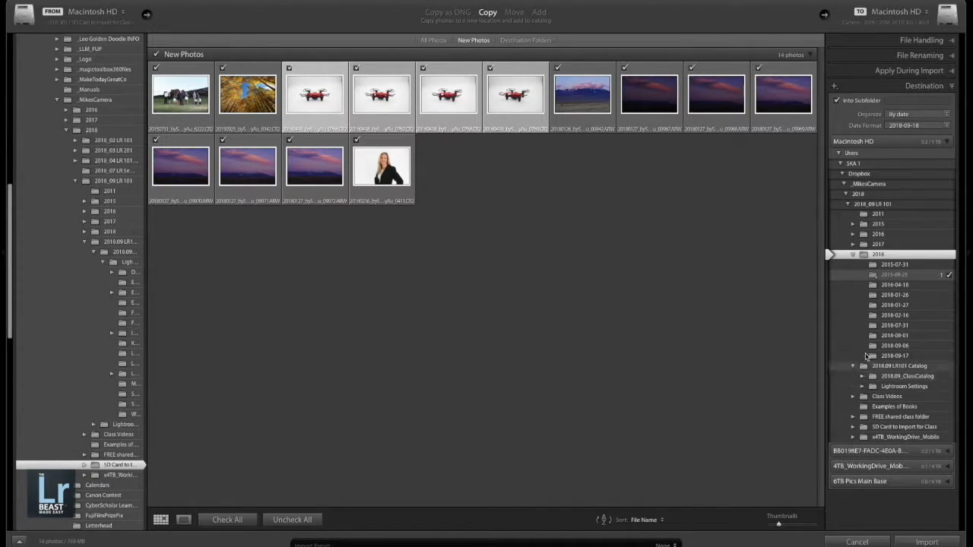
{"action": "left_click", "coordinate": [853, 253]}
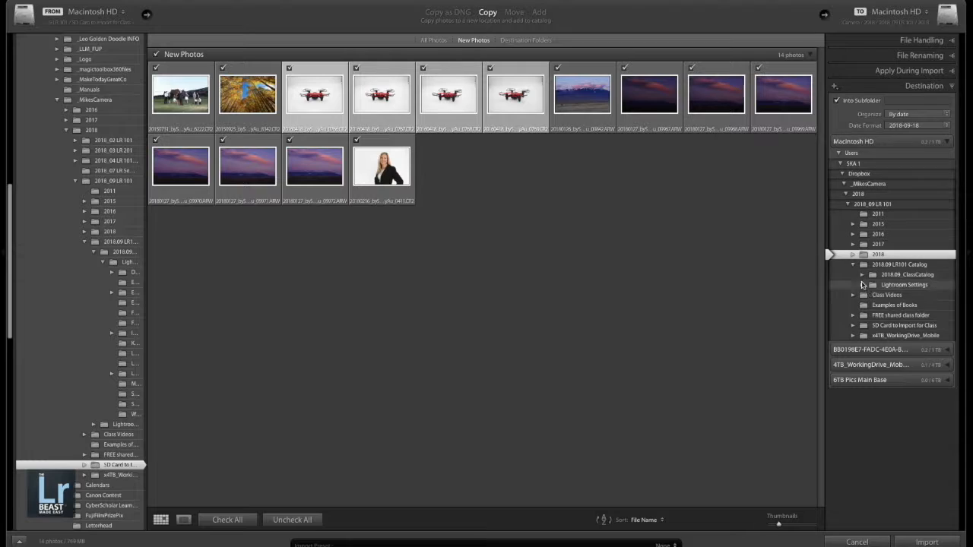
{"action": "left_click", "coordinate": [862, 275]}
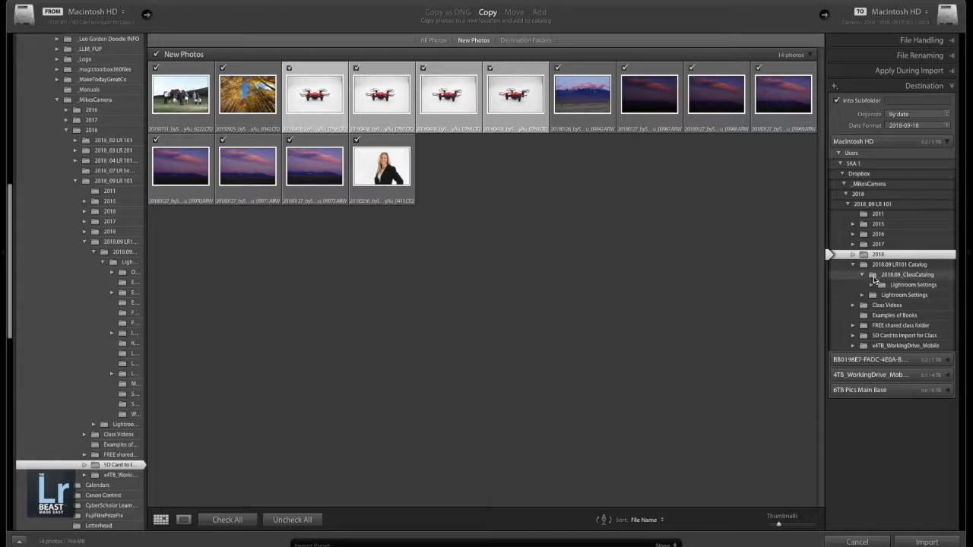
{"action": "left_click", "coordinate": [852, 255]}
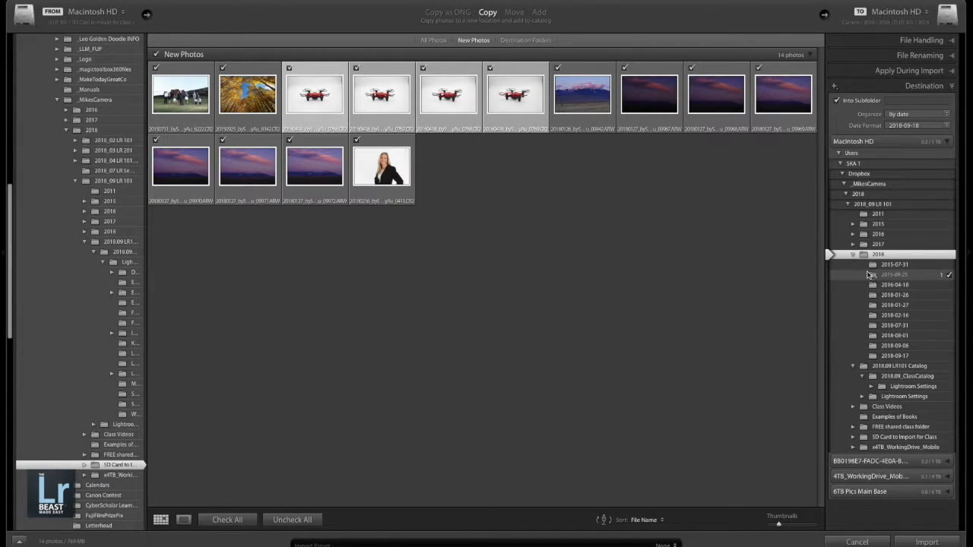
{"action": "left_click", "coordinate": [854, 256]}
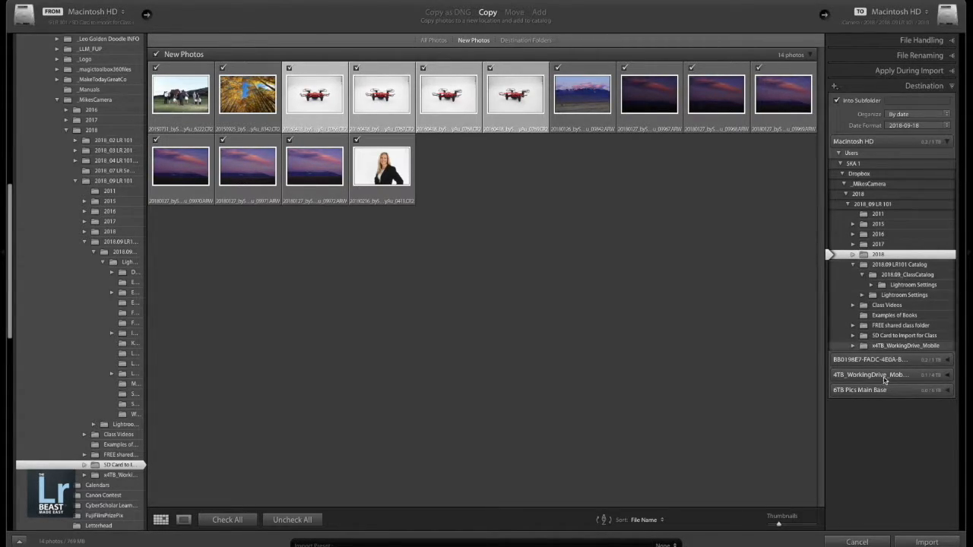
- Set the import destination to the 2018 folder inside _Aus_Pics_MASTER under x4TB_WorkingDrive_Mobile
{"action": "left_click", "coordinate": [854, 345]}
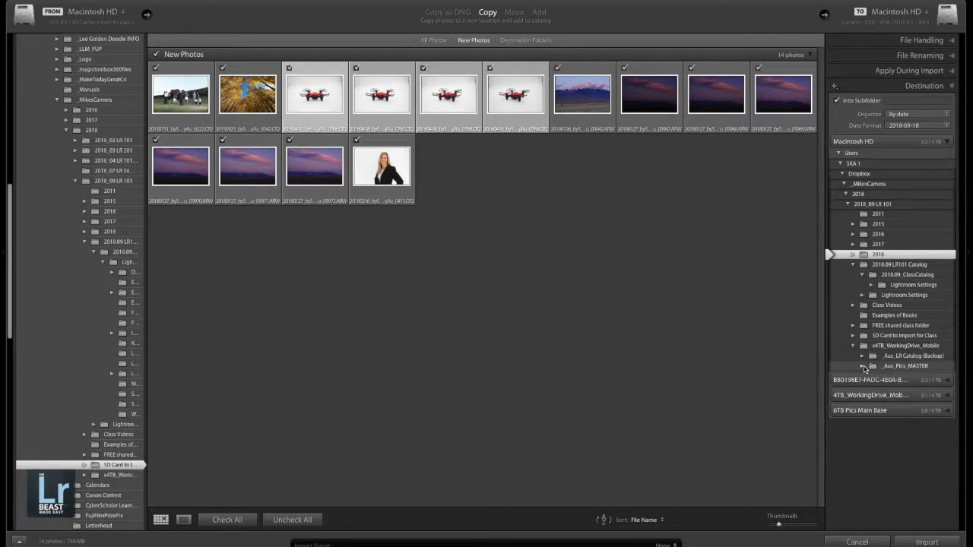
{"action": "left_click", "coordinate": [863, 366]}
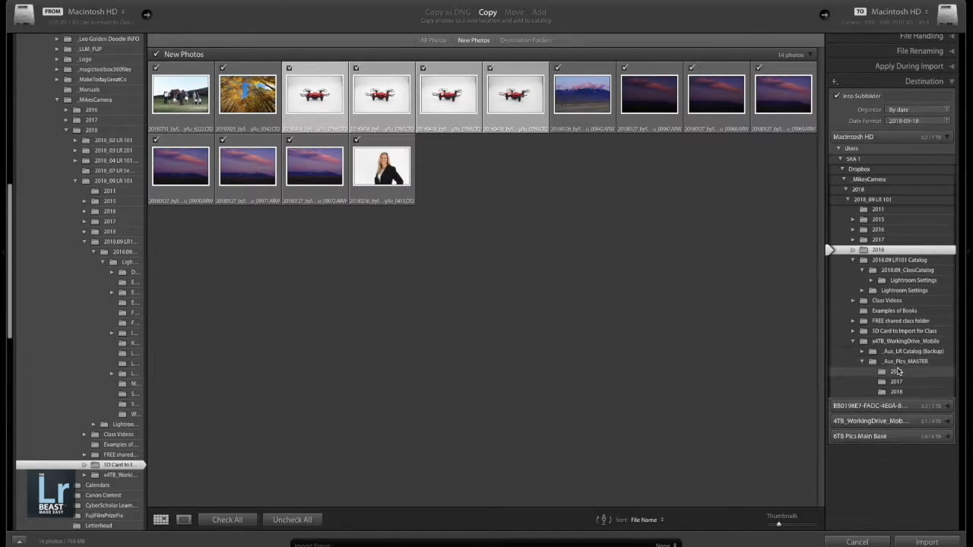
{"action": "left_click", "coordinate": [852, 265]}
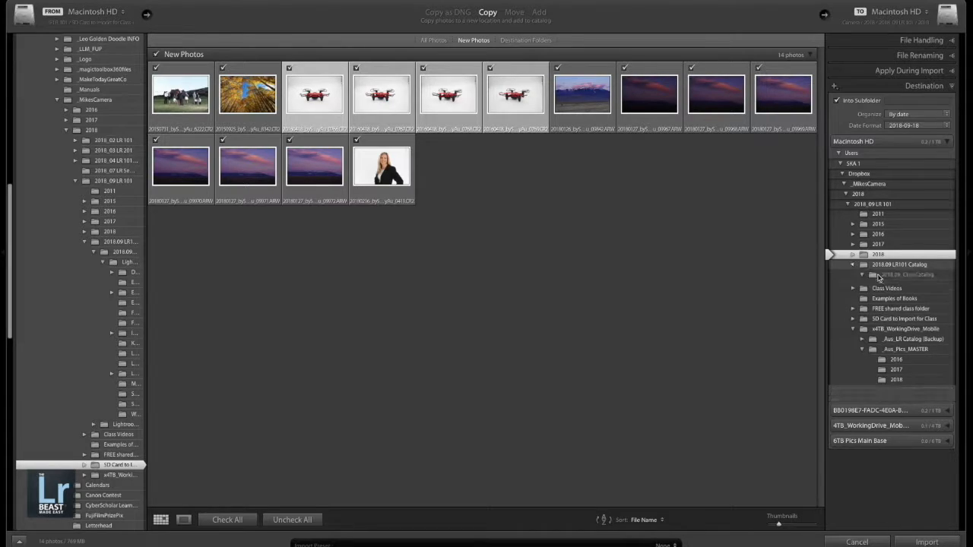
{"action": "left_click", "coordinate": [894, 336]}
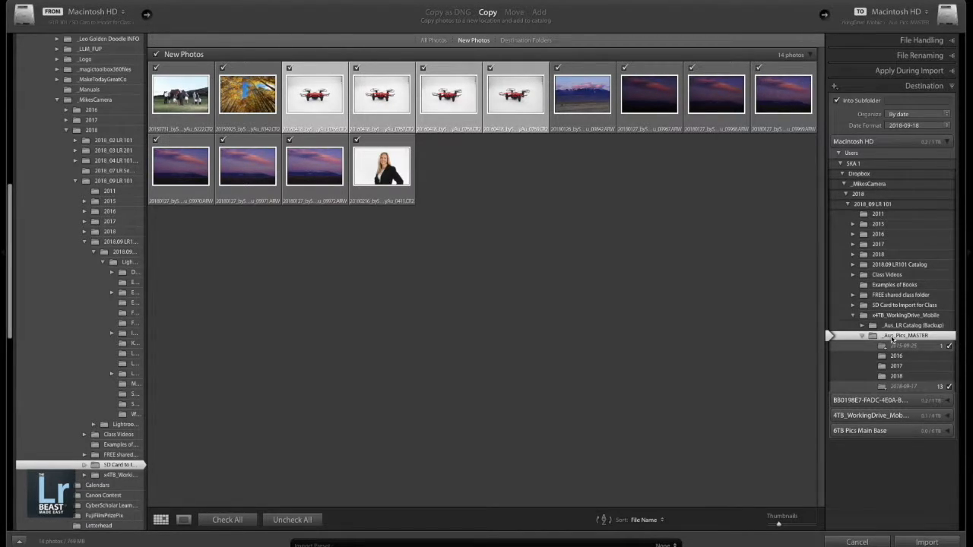
{"action": "left_click", "coordinate": [881, 377]}
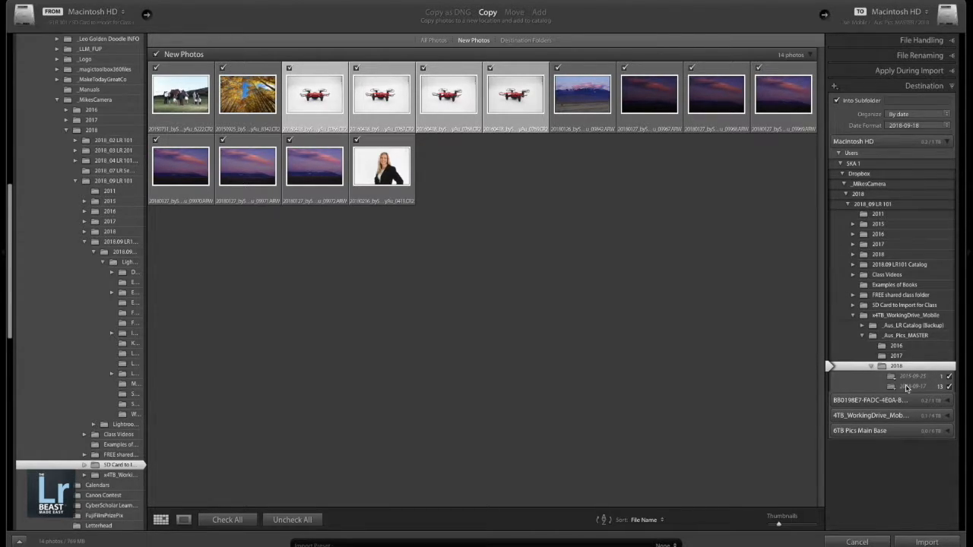
- Exclude the 2015-09-25 subfolder from the import and try organizing the photos into one folder
{"action": "left_click", "coordinate": [948, 377]}
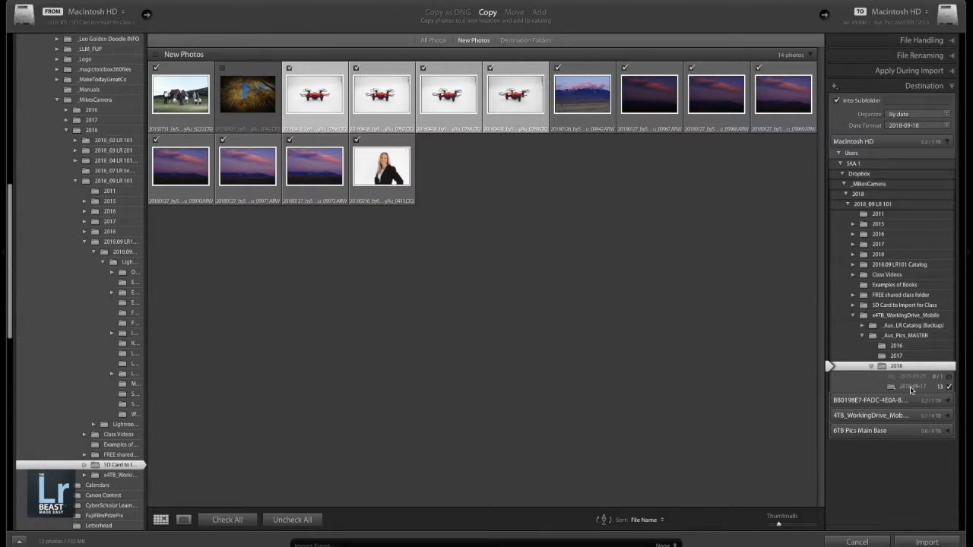
{"action": "left_click", "coordinate": [895, 115]}
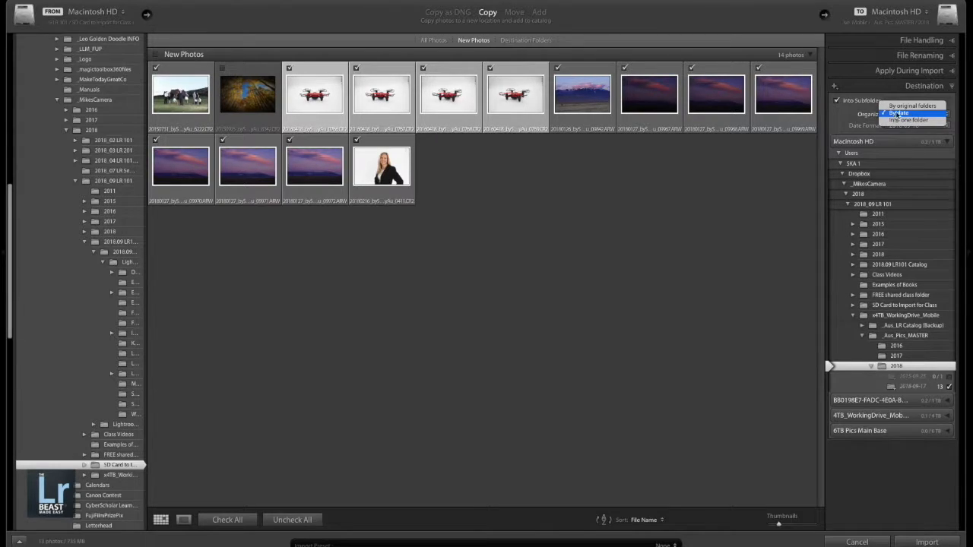
{"action": "left_click", "coordinate": [903, 120]}
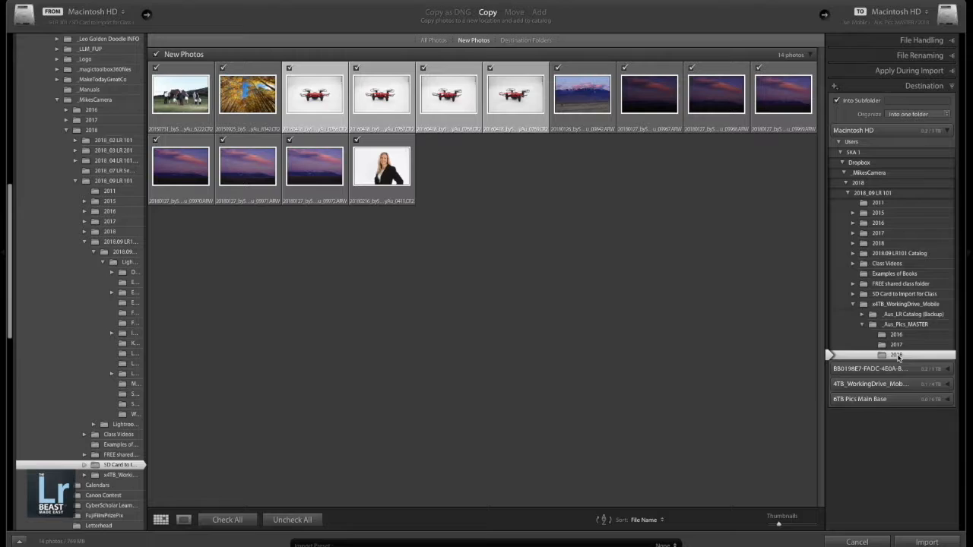
- Organize the imported photos by date, using the 2018-09-18 date format for the subfolders
{"action": "left_click", "coordinate": [900, 116]}
{"action": "left_click", "coordinate": [897, 109]}
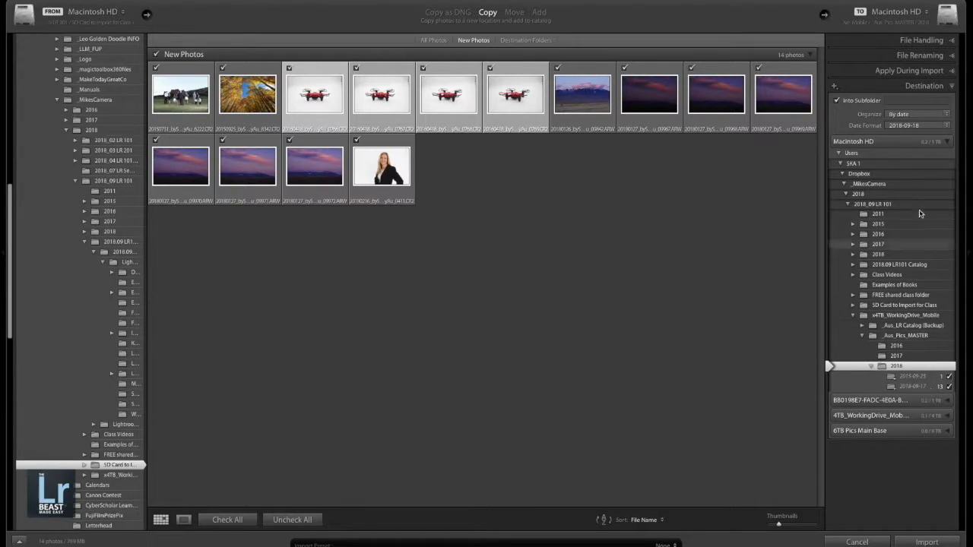
{"action": "left_click", "coordinate": [901, 126]}
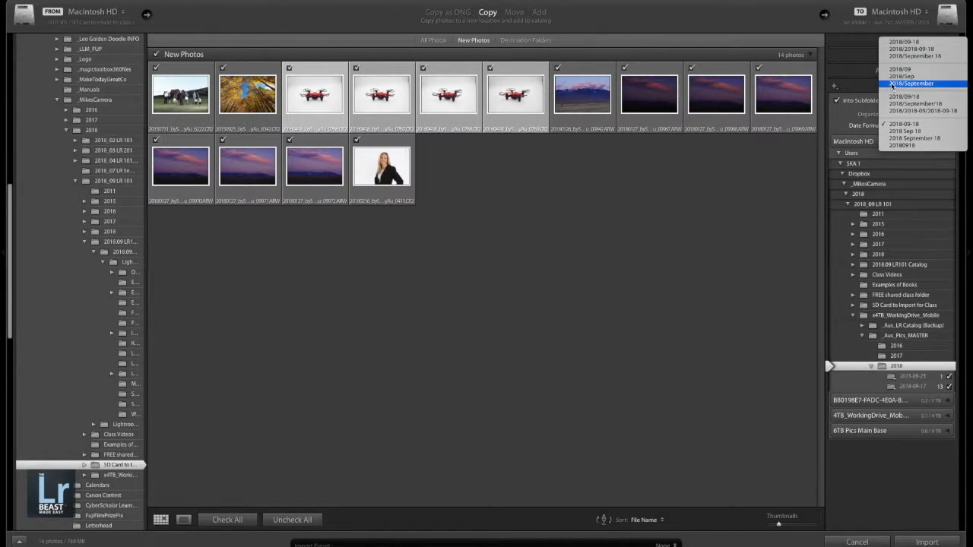
{"action": "left_click", "coordinate": [909, 127]}
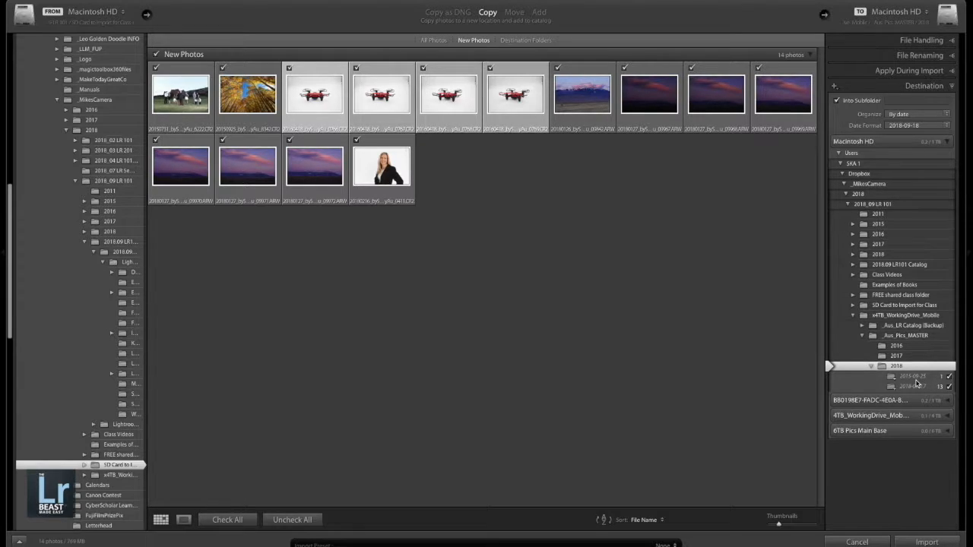
- Enlarge the thumbnails slightly and import all checked photos
{"action": "left_click", "coordinate": [952, 87]}
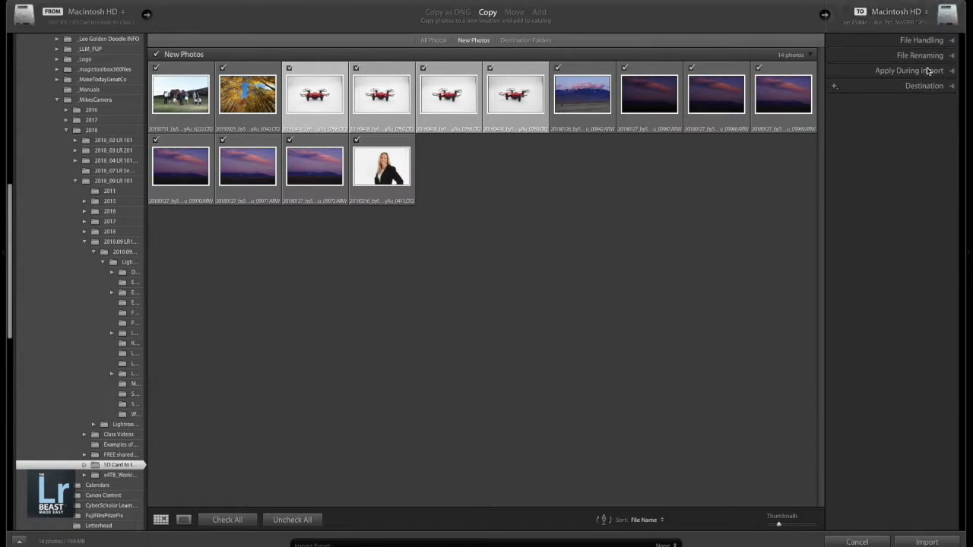
{"action": "left_click", "coordinate": [952, 86]}
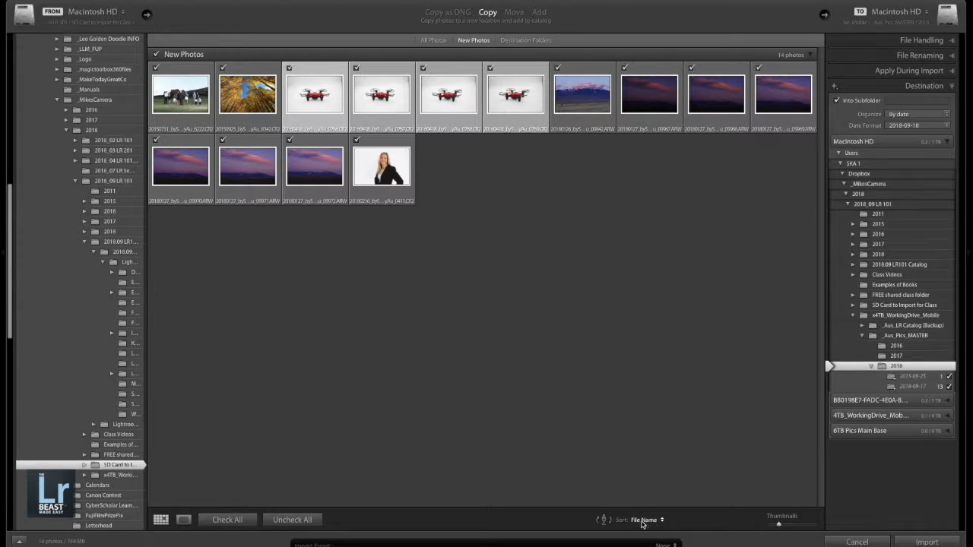
{"action": "mouse_move", "coordinate": [779, 525]}
{"action": "left_mouse_down"}
{"action": "mouse_move", "coordinate": [797, 527]}
{"action": "mouse_move", "coordinate": [788, 525]}
{"action": "left_mouse_up"}
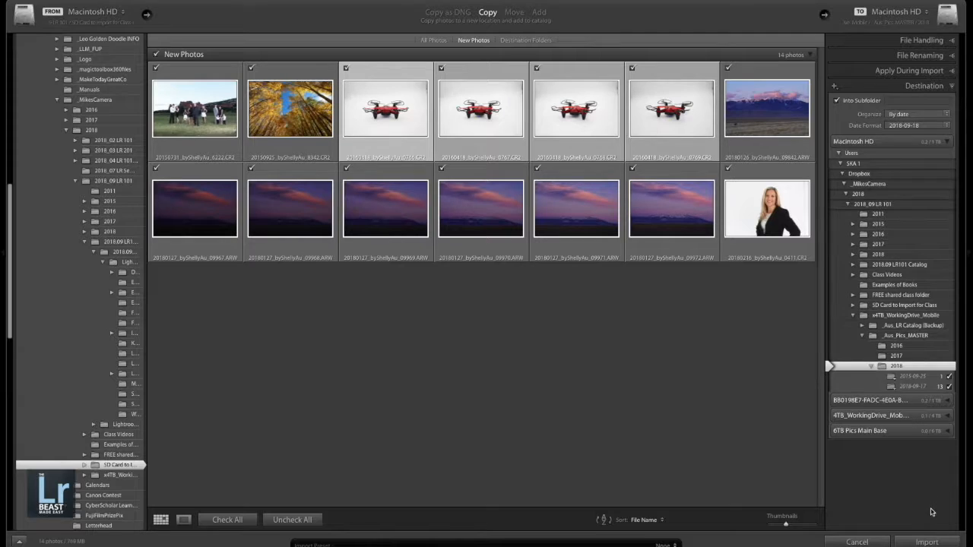
{"action": "left_click", "coordinate": [926, 542]}
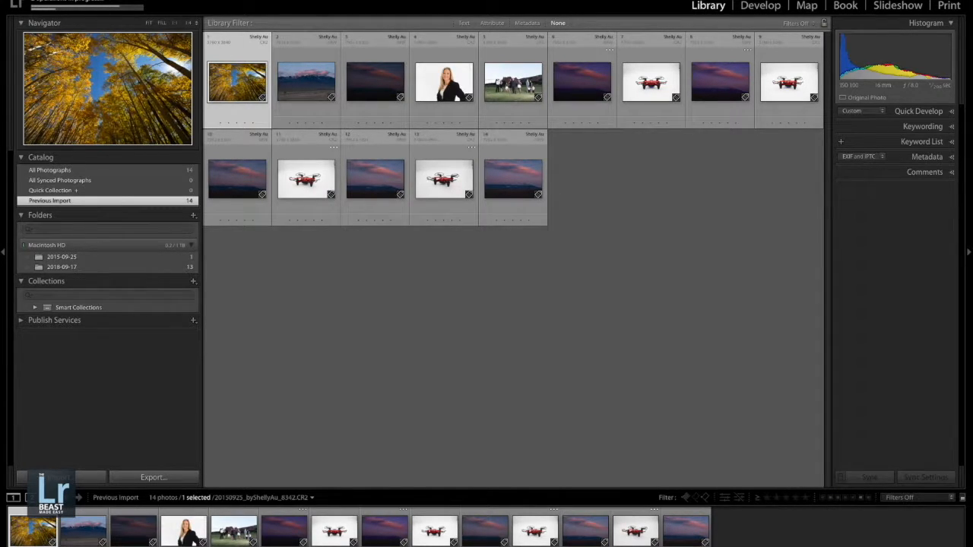
- Preview a few of the imported photos and show only the 2018-09-17 folder, selecting the family group photo
{"action": "left_click", "coordinate": [74, 5]}
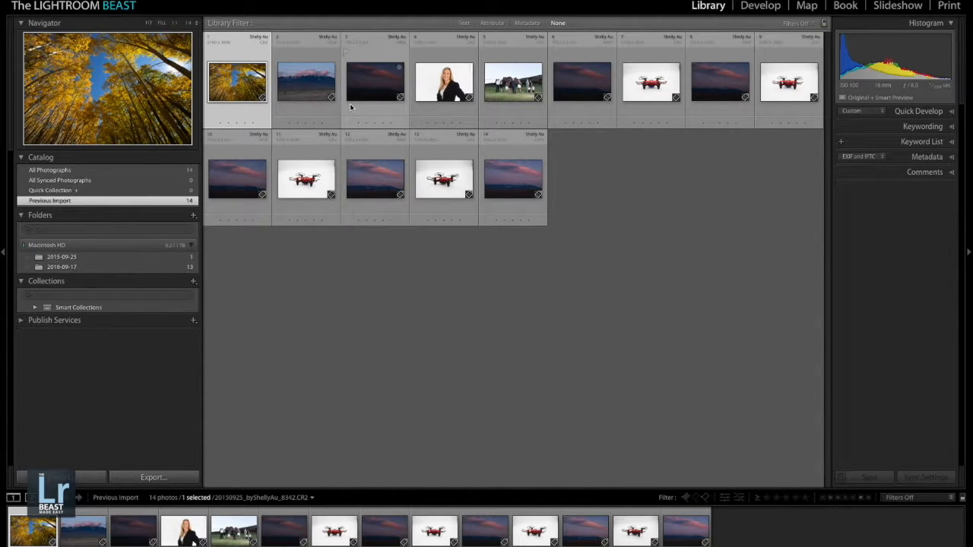
{"action": "left_click", "coordinate": [329, 87]}
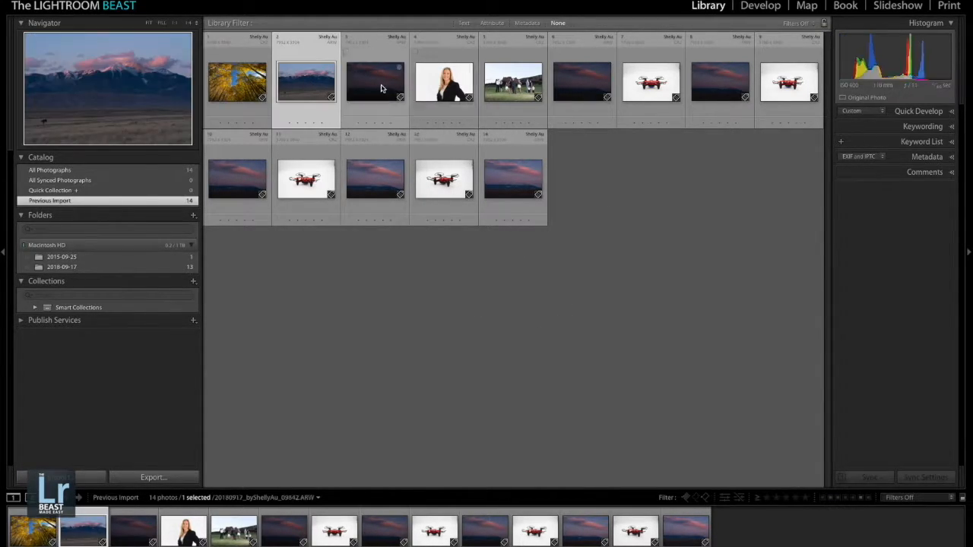
{"action": "left_click", "coordinate": [384, 89]}
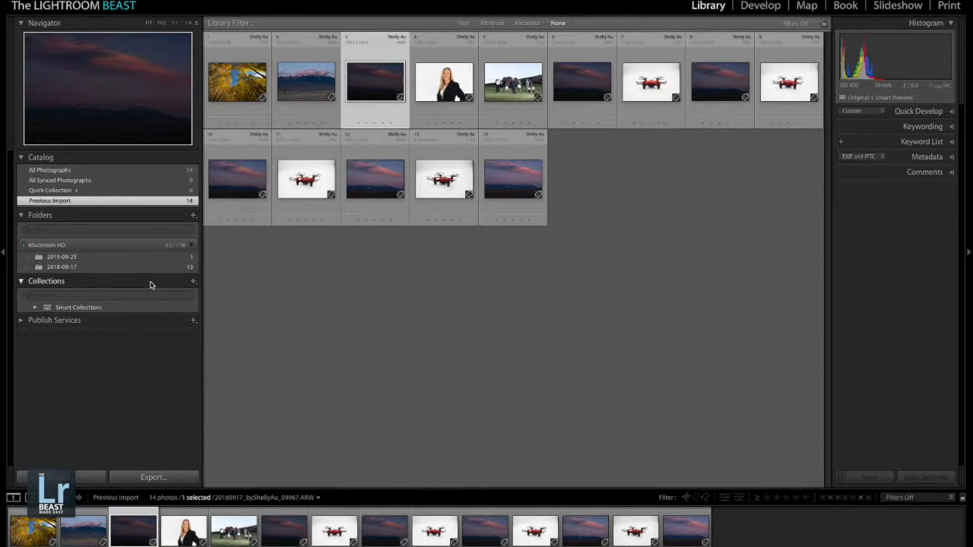
{"action": "left_click", "coordinate": [60, 267]}
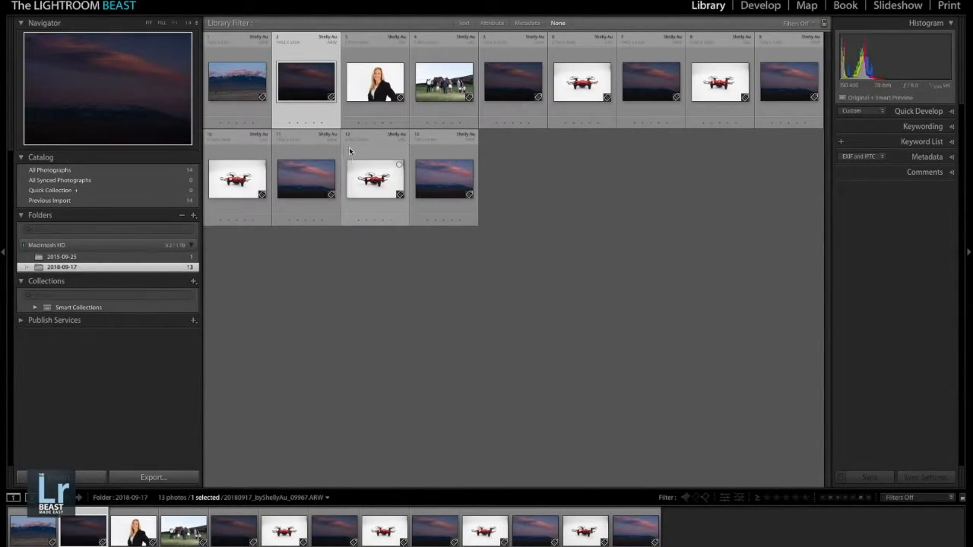
{"action": "left_click", "coordinate": [375, 82]}
{"action": "left_click", "coordinate": [448, 80]}
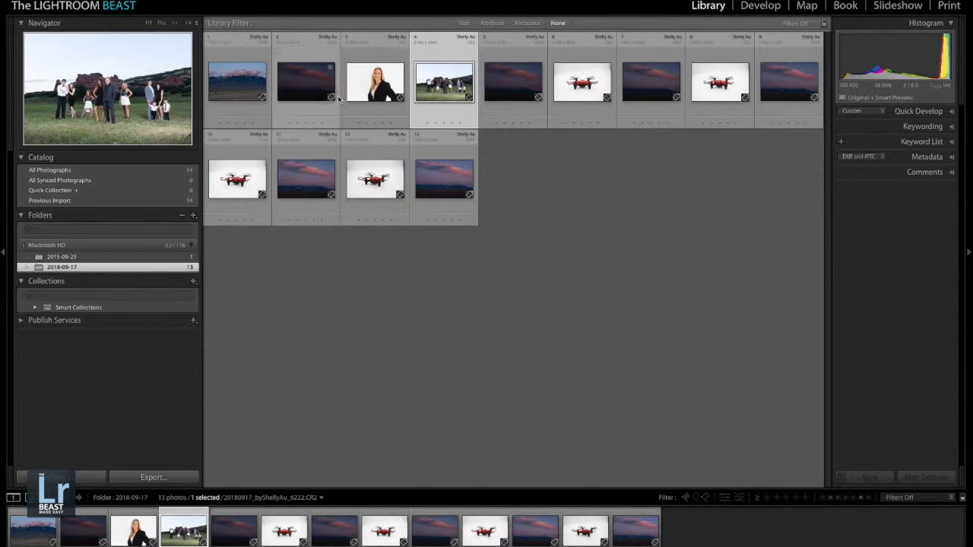
- Rearrange the grid so the four drone photos follow the family photo and the dark sunset shots sit together, and clear the selection
{"action": "left_click", "coordinate": [571, 94]}
{"action": "left_click_drag", "start_coordinate": [571, 93], "coordinate": [492, 90]}
{"action": "left_click_drag", "start_coordinate": [716, 89], "coordinate": [542, 92]}
{"action": "left_click_drag", "start_coordinate": [228, 171], "coordinate": [612, 113]}
{"action": "left_click_drag", "start_coordinate": [374, 177], "coordinate": [668, 102]}
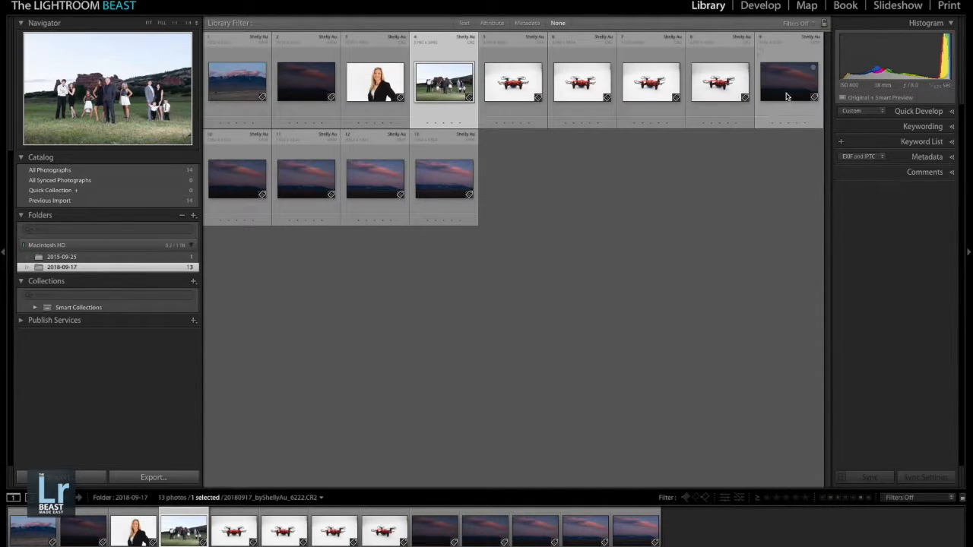
{"action": "left_click_drag", "start_coordinate": [321, 96], "coordinate": [685, 119]}
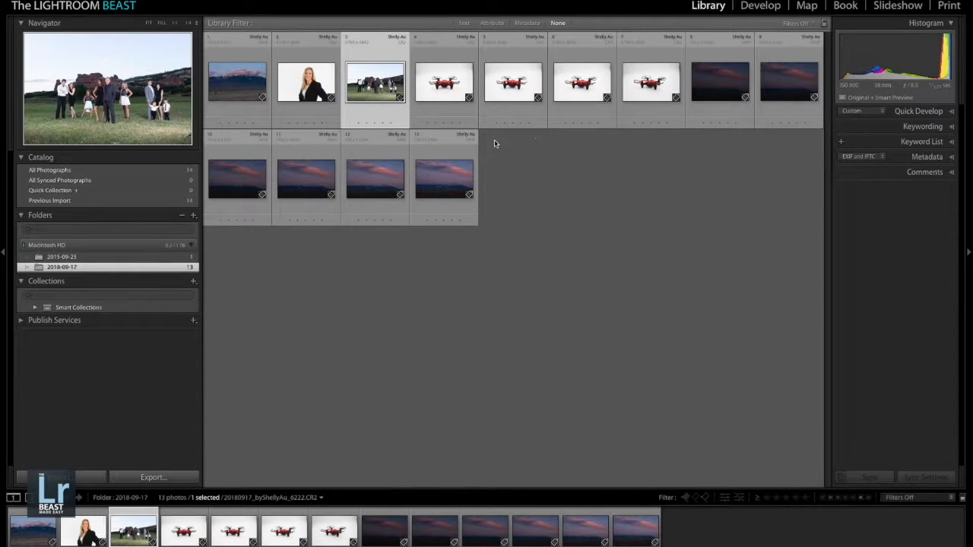
{"action": "left_click", "coordinate": [526, 240]}
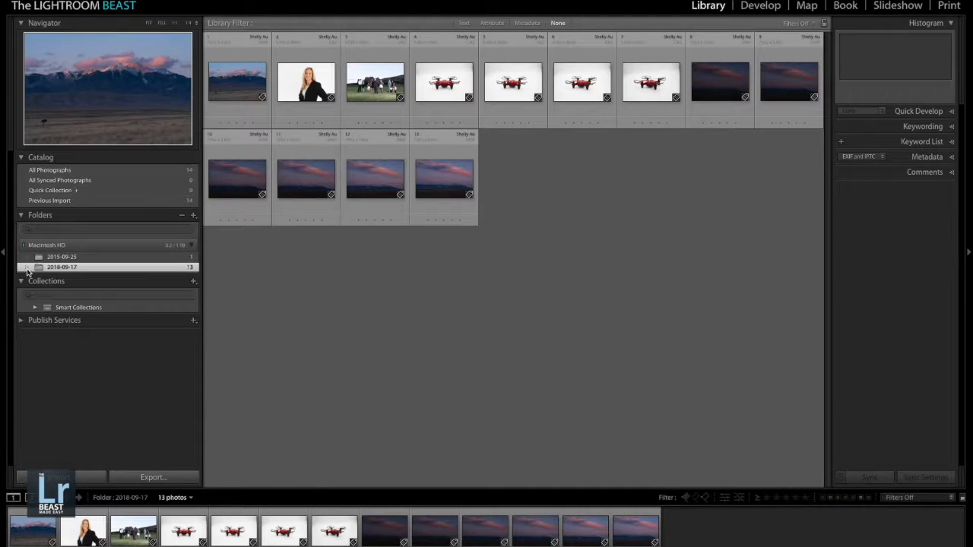
- Open the family group photo in the Develop module and flip between it and the adjacent drone photo
{"action": "double_click", "coordinate": [384, 86]}
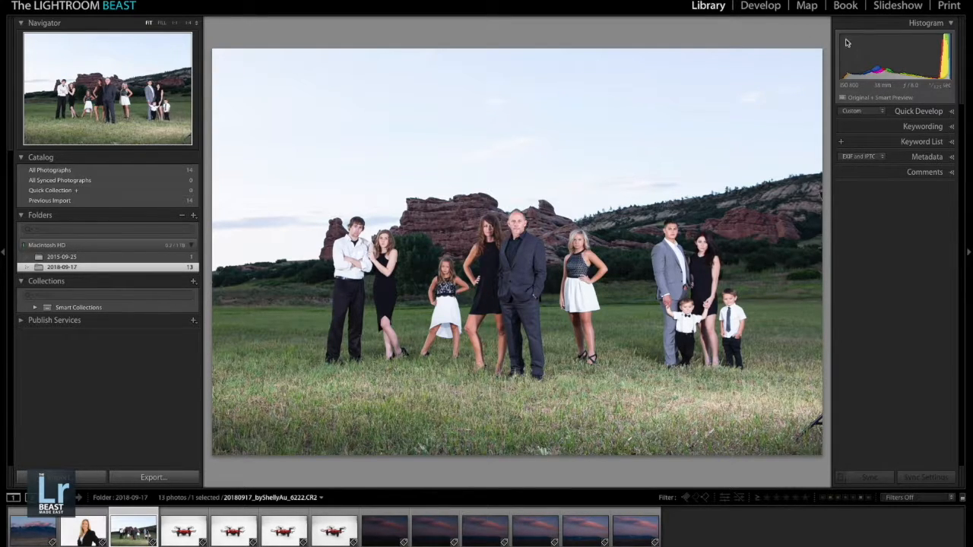
{"action": "left_click", "coordinate": [757, 7]}
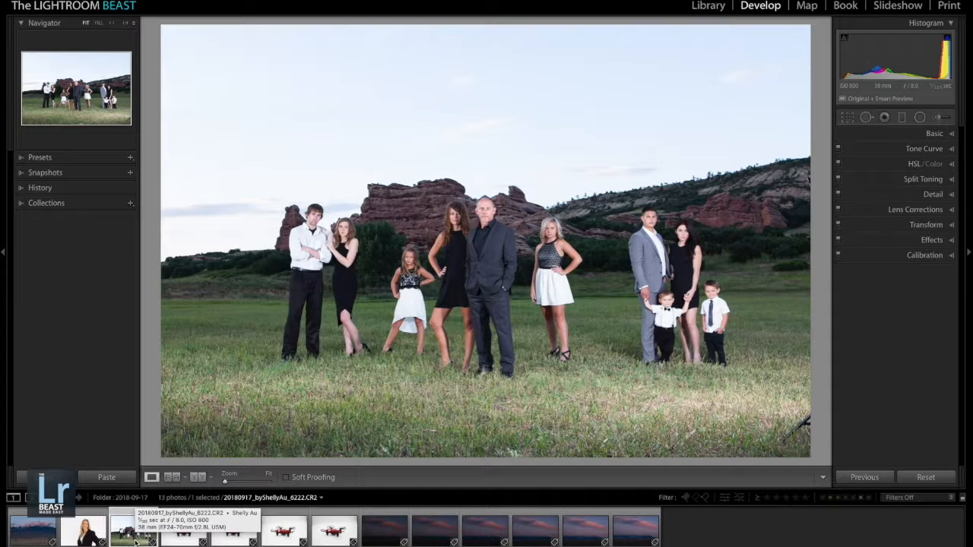
{"action": "key", "text": "Right"}
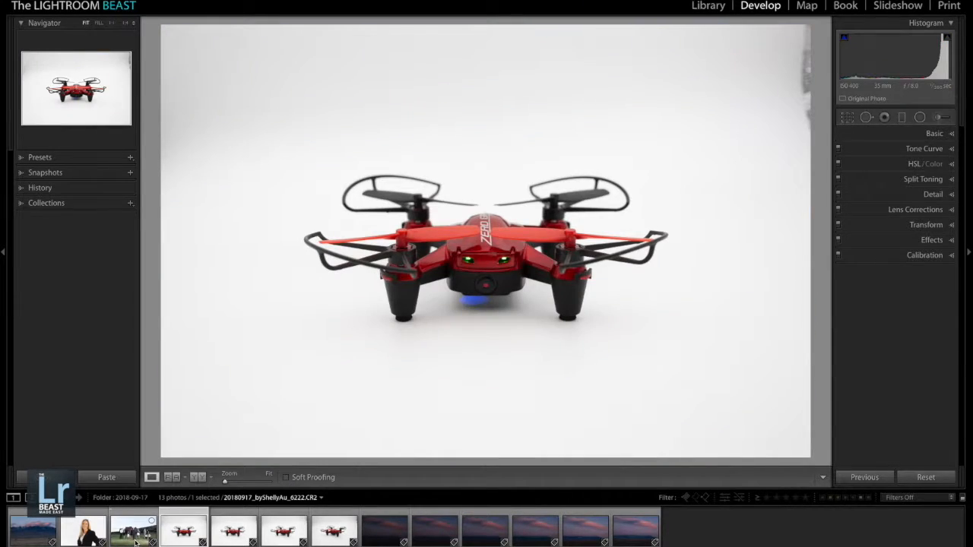
{"action": "key", "text": "Left"}
{"action": "key", "text": "Right"}
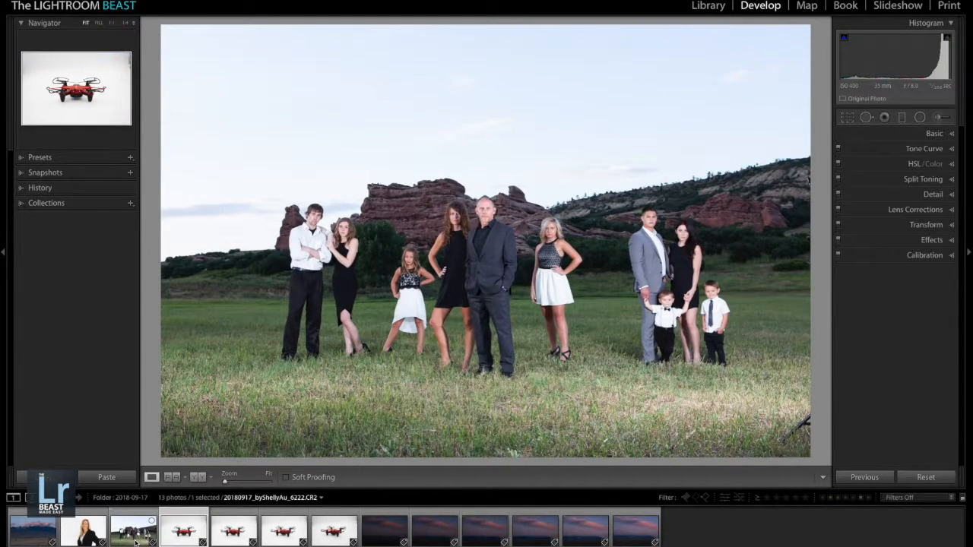
{"action": "key", "text": "Left"}
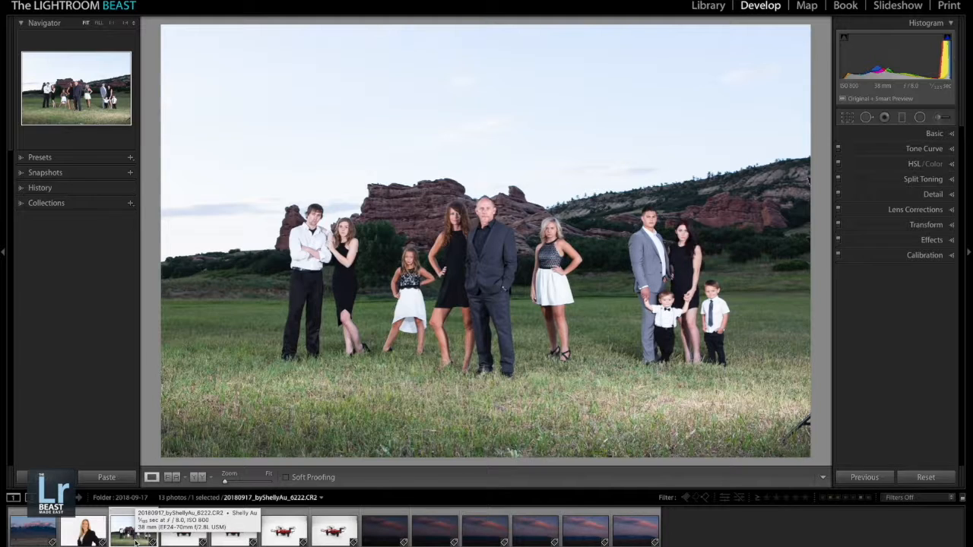
- Set the family group photo's star rating to 2
{"action": "key", "text": "1"}
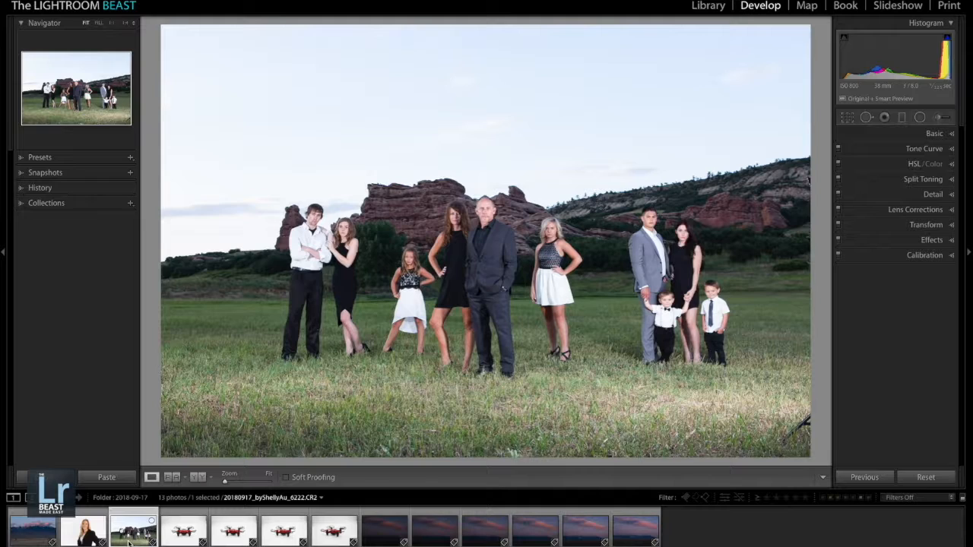
{"action": "key", "text": "2"}
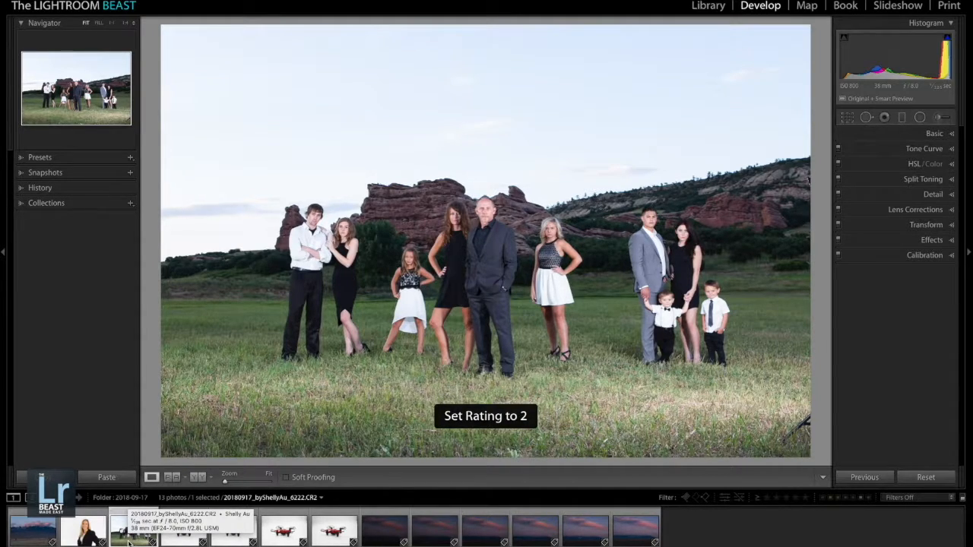
- Try ratings of 3, 4 and 5 stars on the family group photo, then set its rating to 1 star
{"action": "key", "text": "3"}
{"action": "key", "text": "4"}
{"action": "key", "text": "5"}
{"action": "key", "text": "1"}
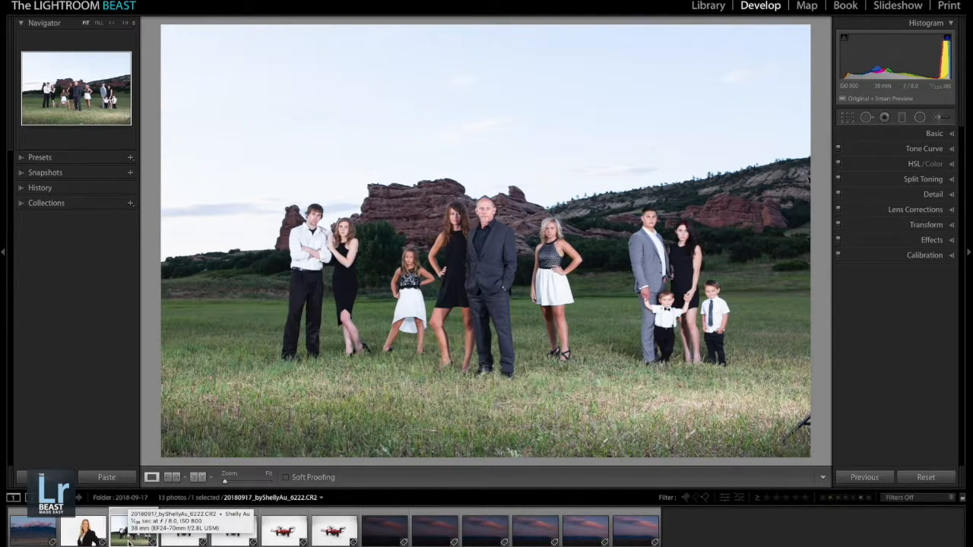
- Compare the drone photos and give the second and fourth ones (0767 and 0769) a 1-star rating
{"action": "key", "text": "Right"}
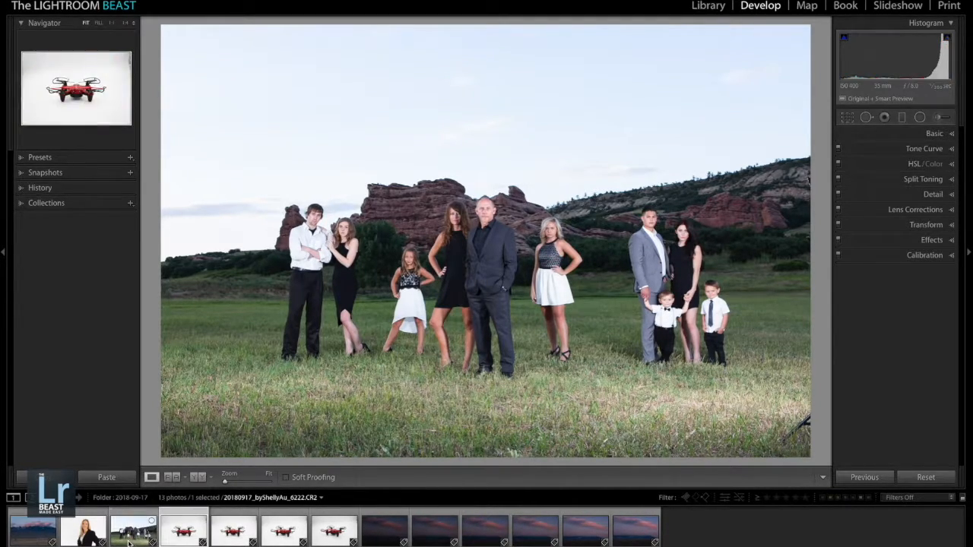
{"action": "key", "text": "Right"}
{"action": "key", "text": "Left"}
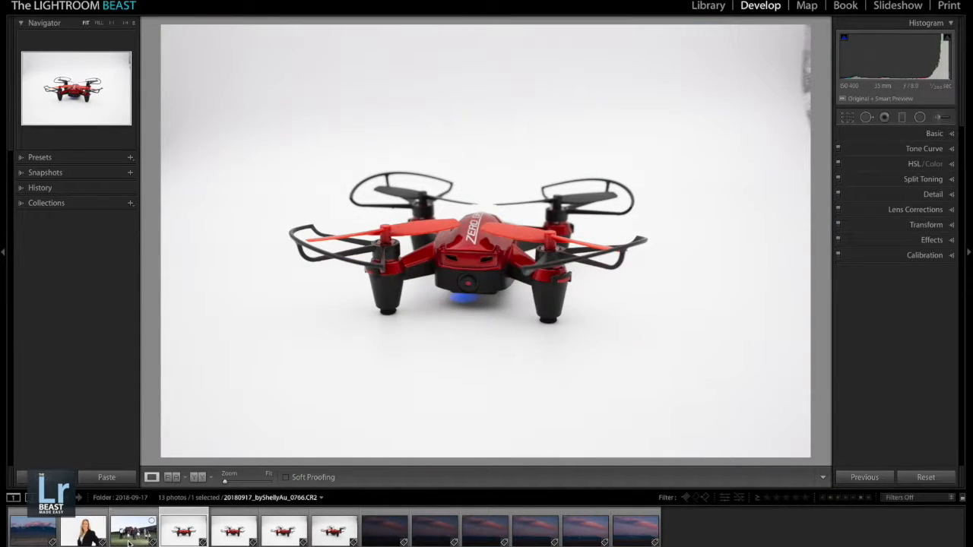
{"action": "key", "text": "Right"}
{"action": "key", "text": "1"}
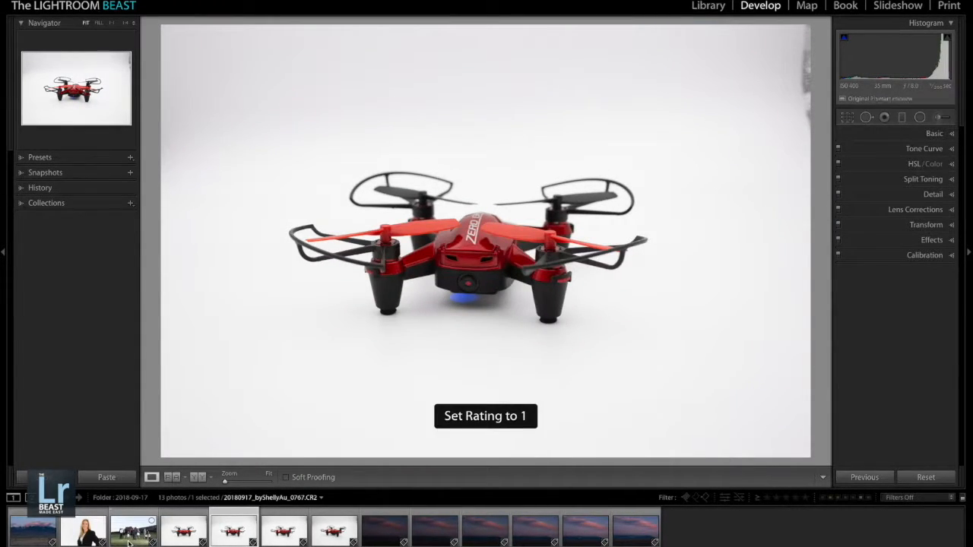
{"action": "key", "text": "Right"}
{"action": "key", "text": "1"}
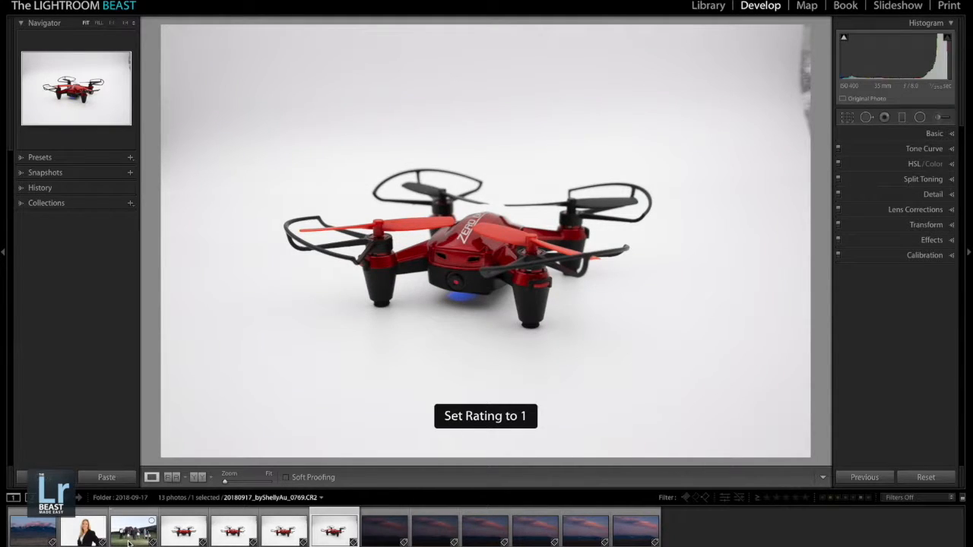
- Move on to the sunset mountain series and rate its better shots 1 star, including the last two brightest ones
{"action": "key", "text": "Right"}
{"action": "key", "text": "Right"}
{"action": "key", "text": "Right"}
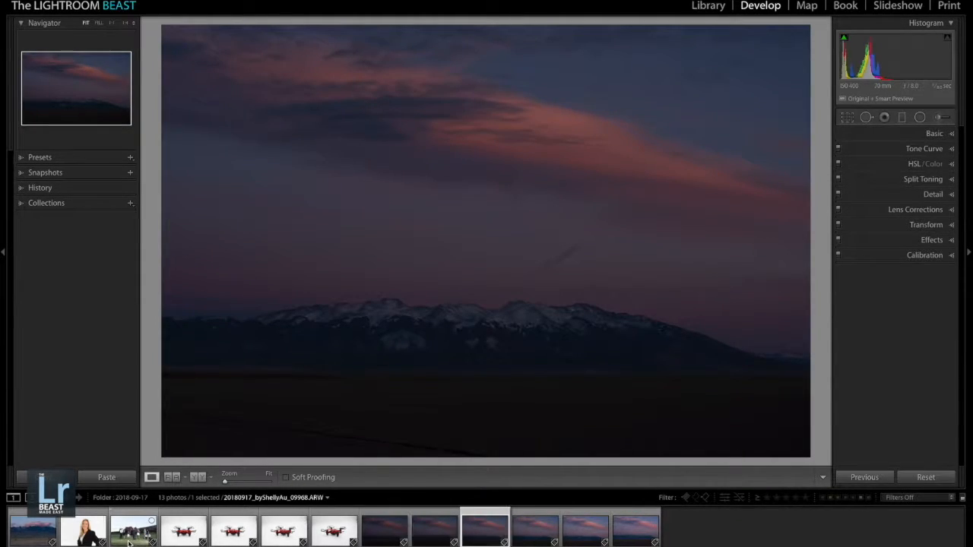
{"action": "key", "text": "1"}
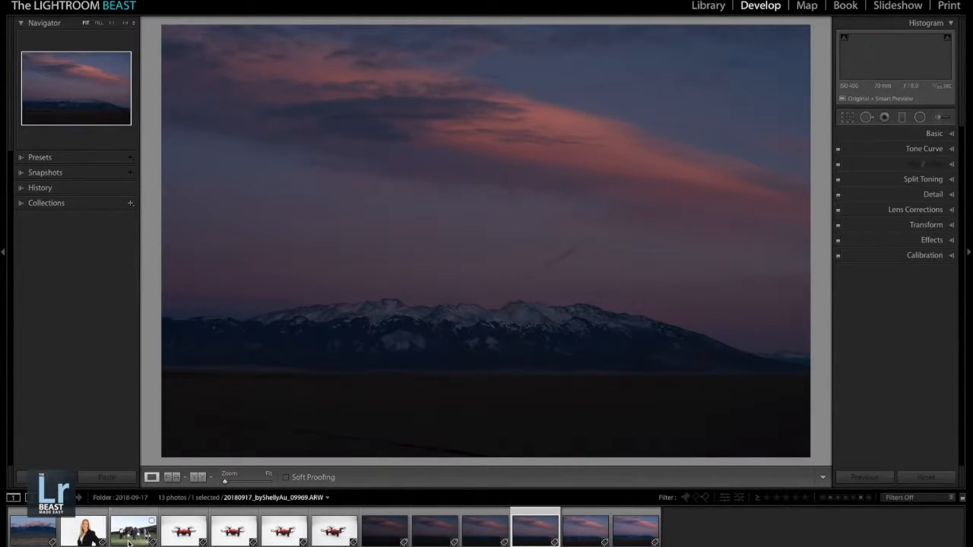
{"action": "key", "text": "Right"}
{"action": "key", "text": "Right"}
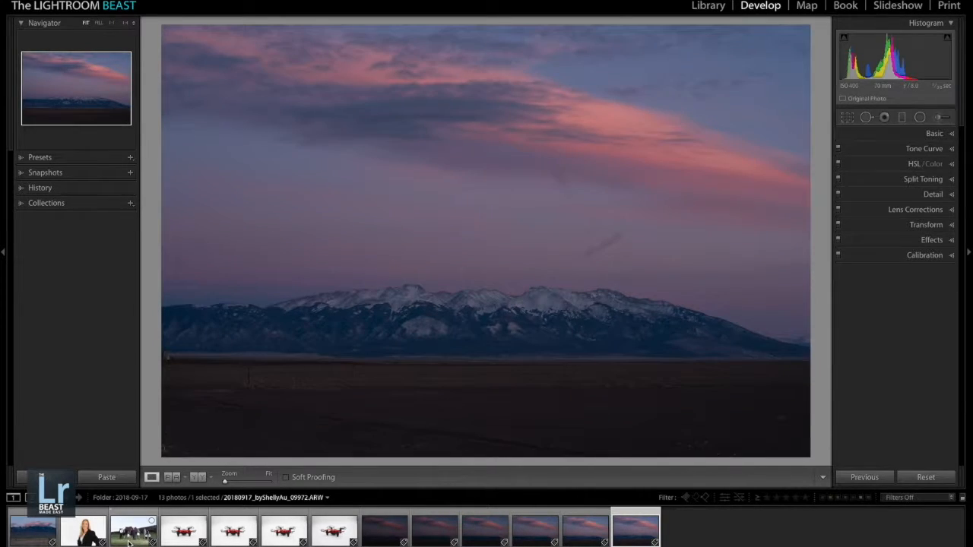
{"action": "key", "text": "1"}
{"action": "key", "text": "Left"}
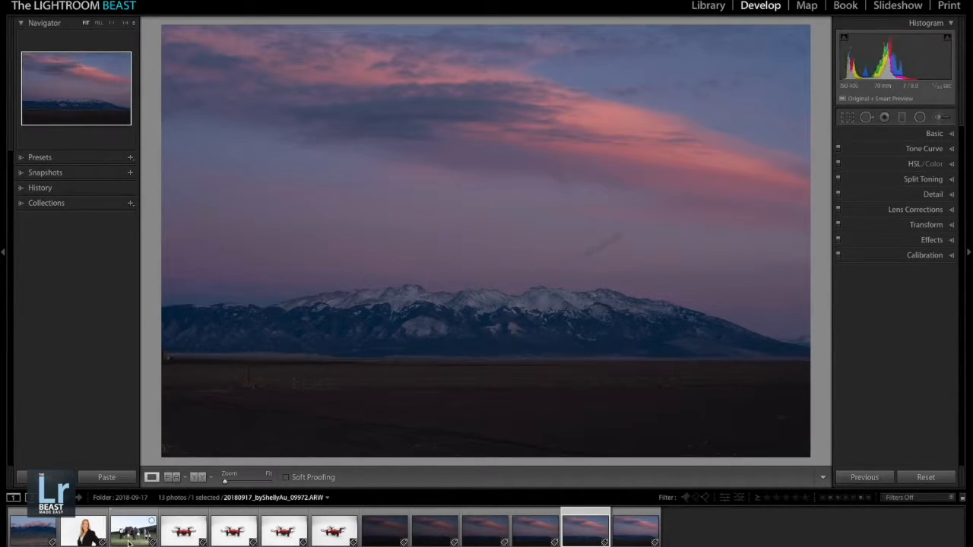
{"action": "key", "text": "1"}
- Recheck the darker sunset shots, rate the remaining keepers 1 star, and give the blonde woman's portrait 1 star
{"action": "key", "text": "Left"}
{"action": "key", "text": "Left"}
{"action": "key", "text": "Left"}
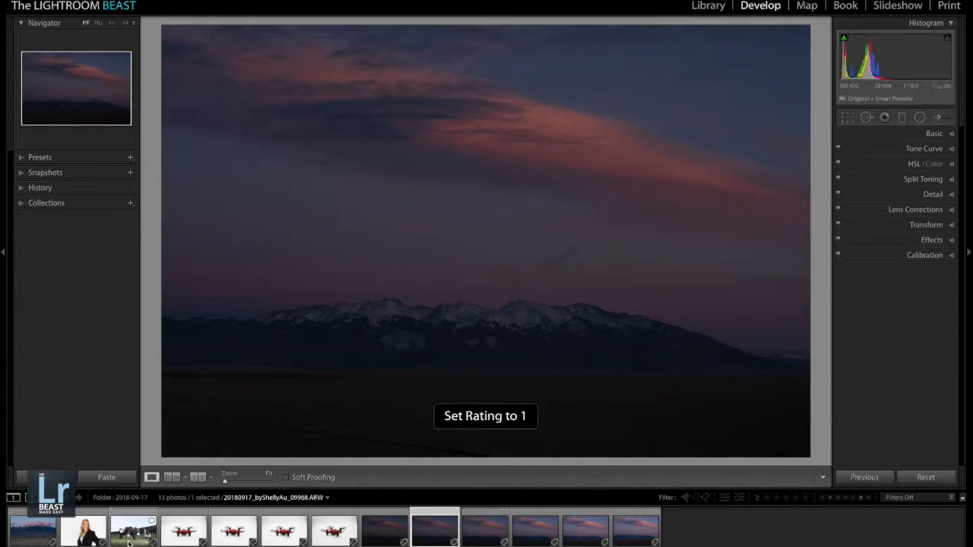
{"action": "key", "text": "Right"}
{"action": "key", "text": "Right"}
{"action": "key", "text": "Right"}
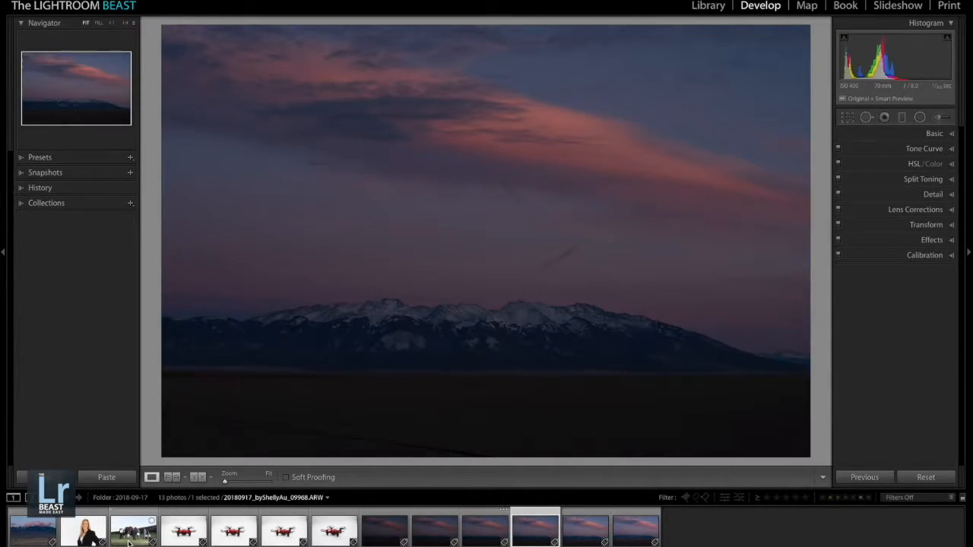
{"action": "key", "text": "1"}
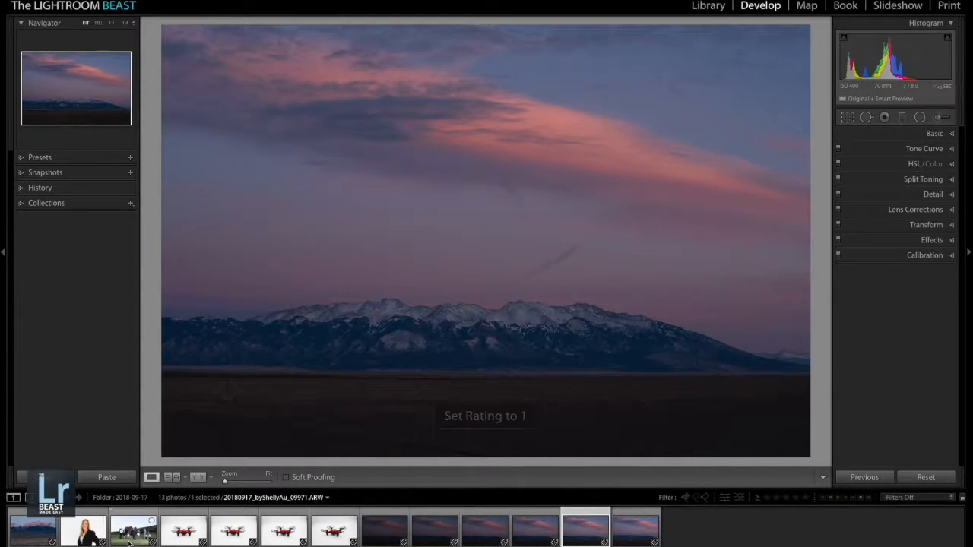
{"action": "left_click", "coordinate": [86, 537]}
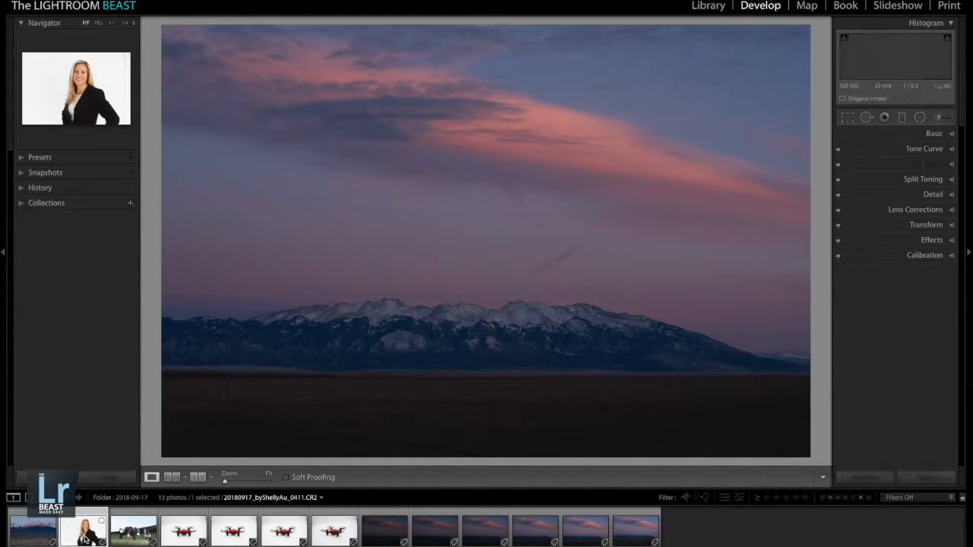
{"action": "key", "text": "1"}
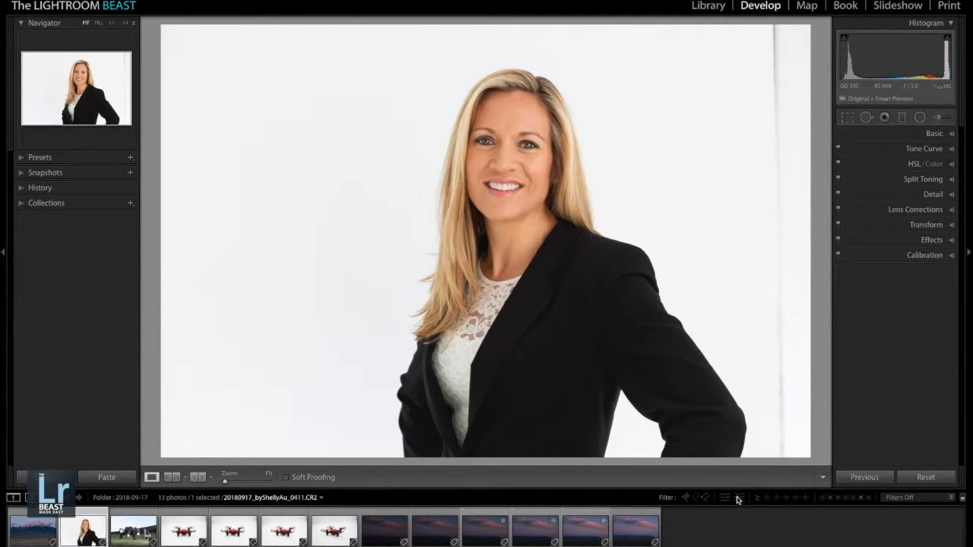
- Expand the filter options and filter the filmstrip to photos rated 1 star or higher
{"action": "left_click", "coordinate": [669, 500]}
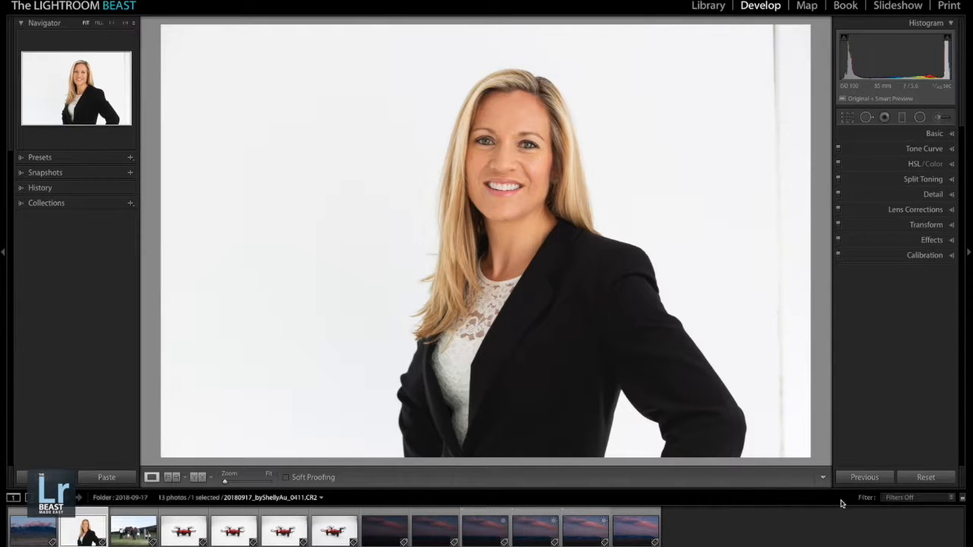
{"action": "left_click", "coordinate": [865, 499]}
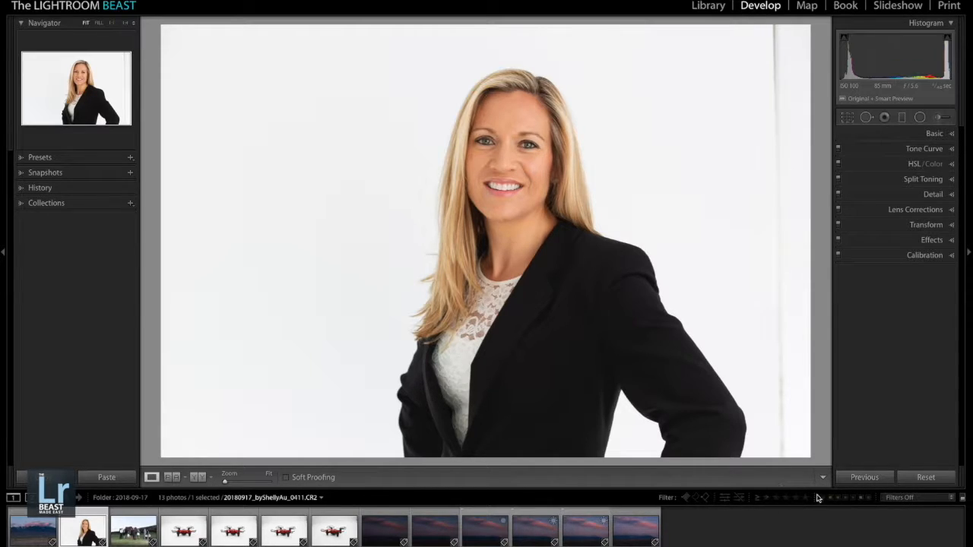
{"action": "left_click", "coordinate": [767, 501]}
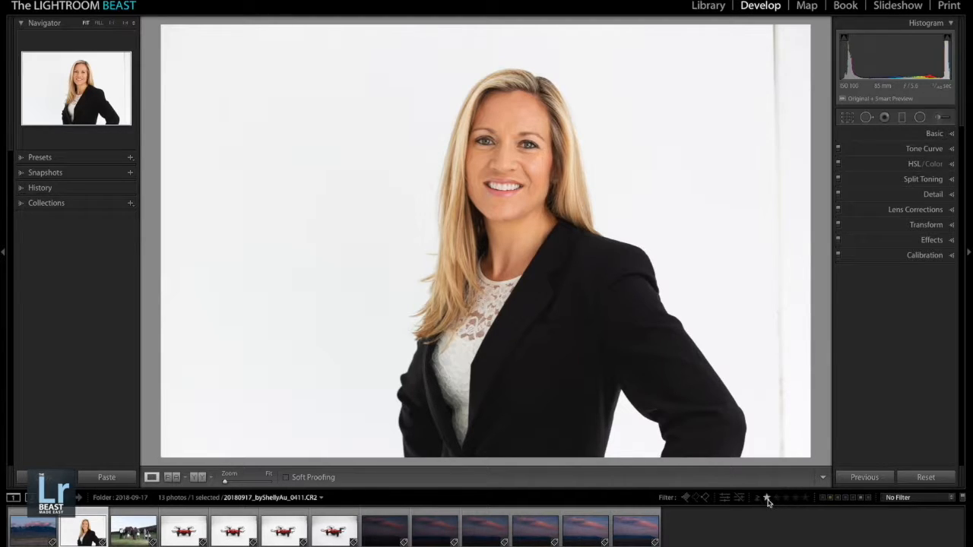
{"action": "left_click", "coordinate": [767, 498]}
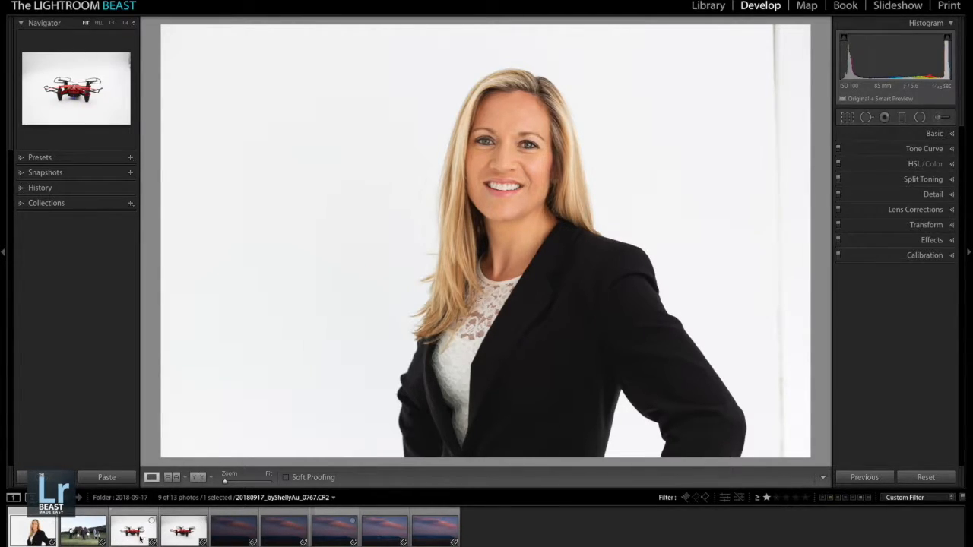
- Rate the portrait, both drone photos and sunset shots 09968, 09970 and 09972 with 2 stars, and filter to 2 stars or higher
{"action": "key", "text": "2"}
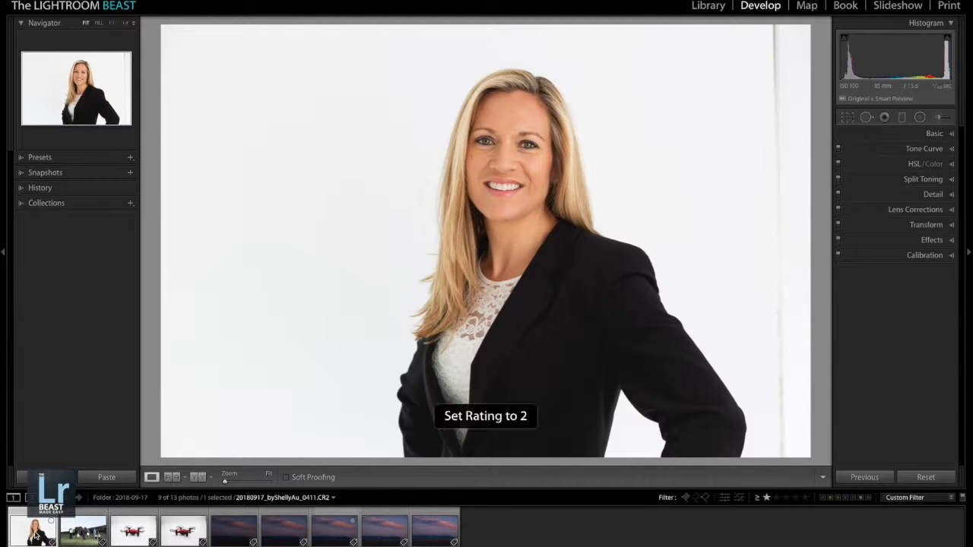
{"action": "key", "text": "2"}
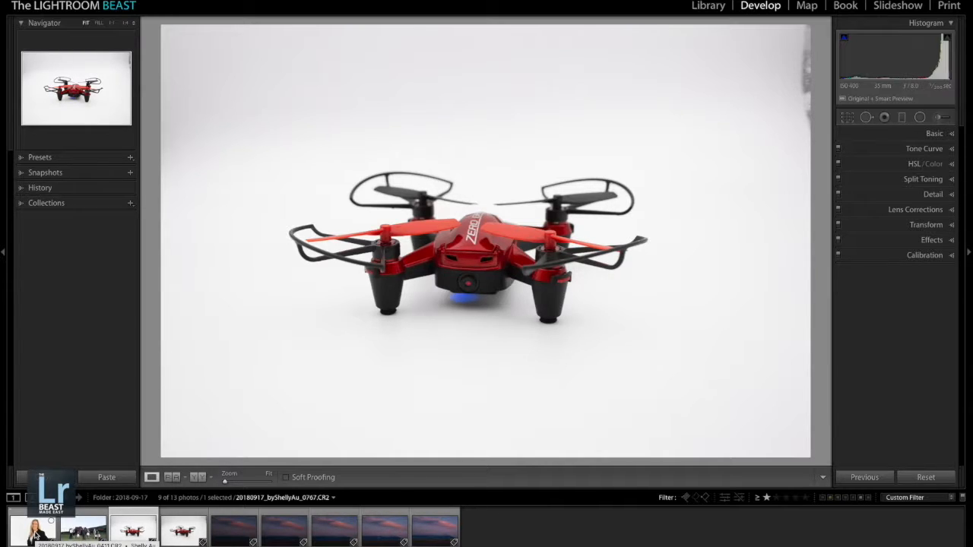
{"action": "key", "text": "2"}
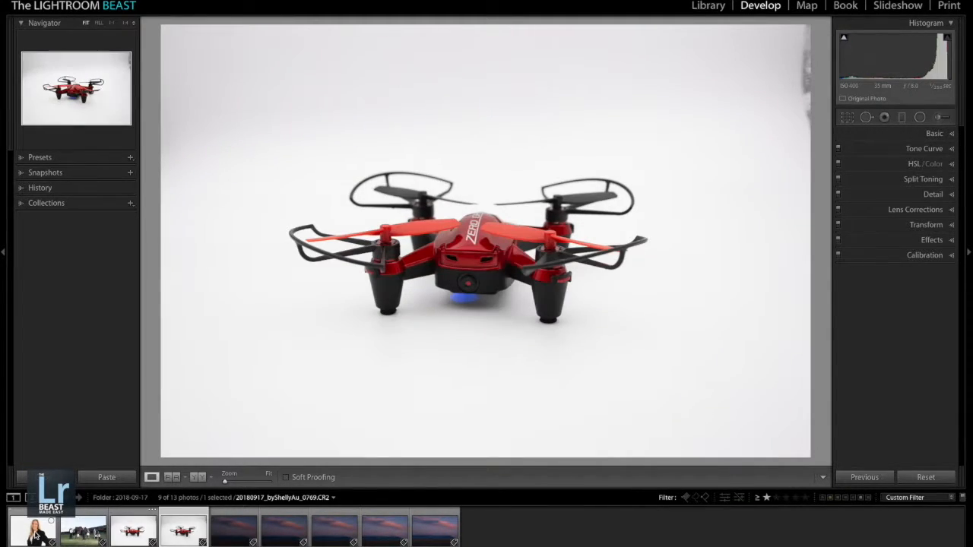
{"action": "key", "text": "2"}
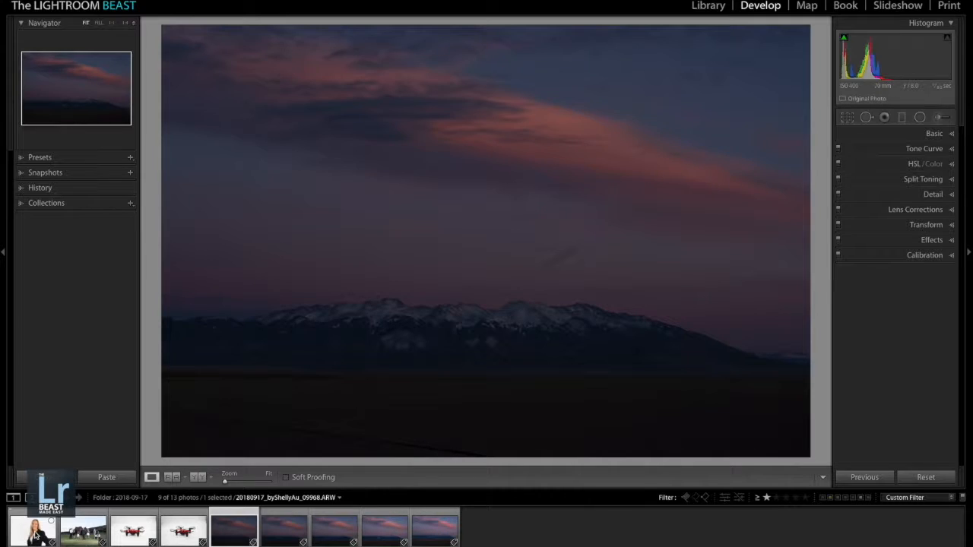
{"action": "key", "text": "2"}
{"action": "key", "text": "2"}
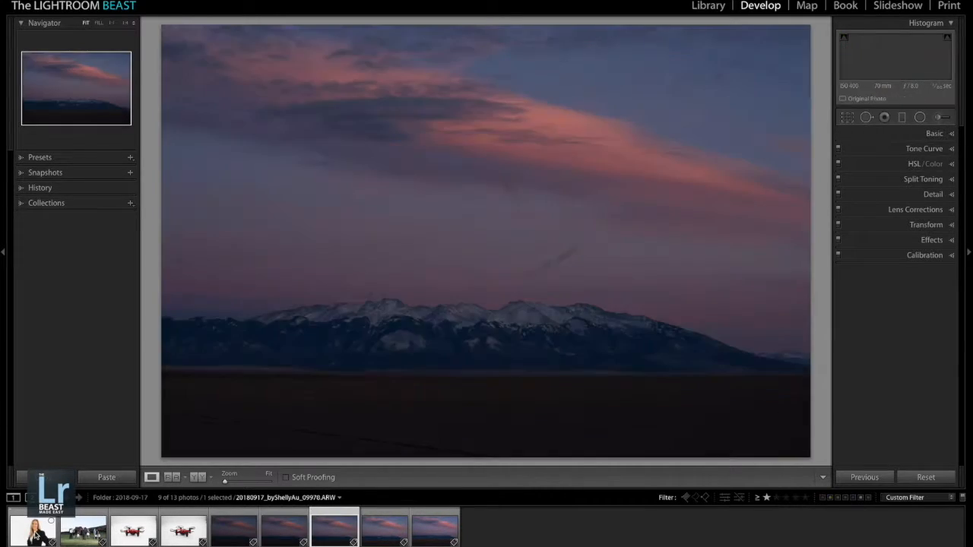
{"action": "key", "text": "2"}
{"action": "key", "text": "2"}
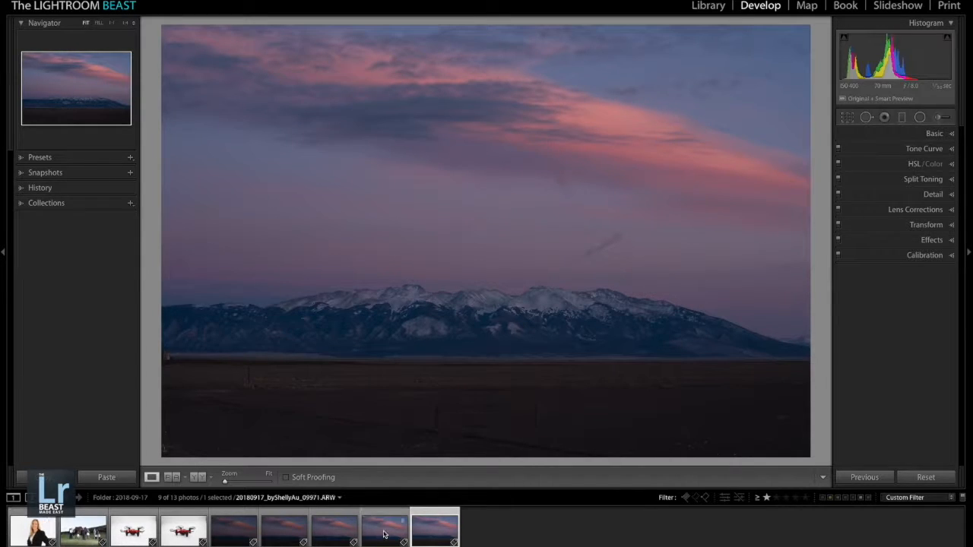
{"action": "left_click", "coordinate": [776, 498]}
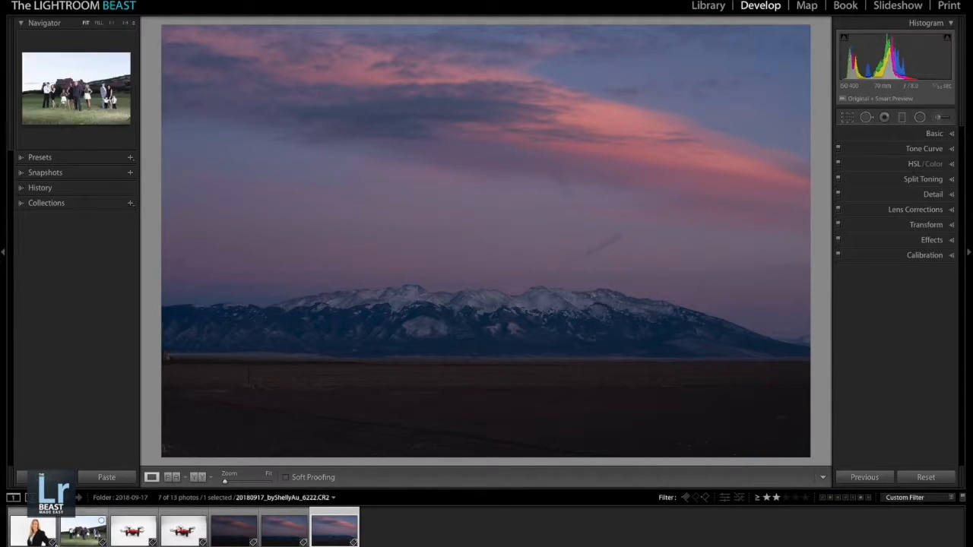
- Rate the portrait and family group photo 3 stars, compare the two drone photos, and give drone photo 0769 3 stars
{"action": "left_click", "coordinate": [33, 537]}
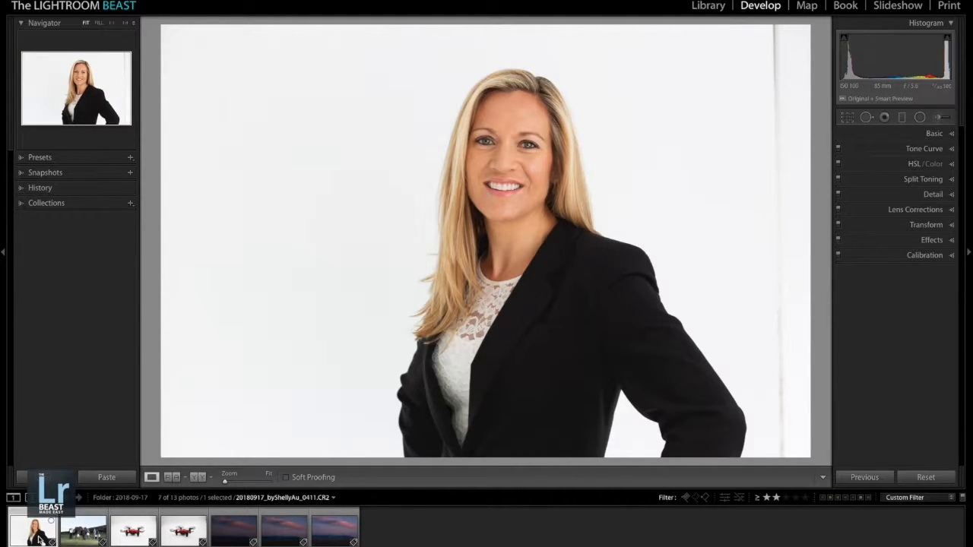
{"action": "key", "text": "3"}
{"action": "left_click", "coordinate": [90, 536]}
{"action": "left_click", "coordinate": [136, 534]}
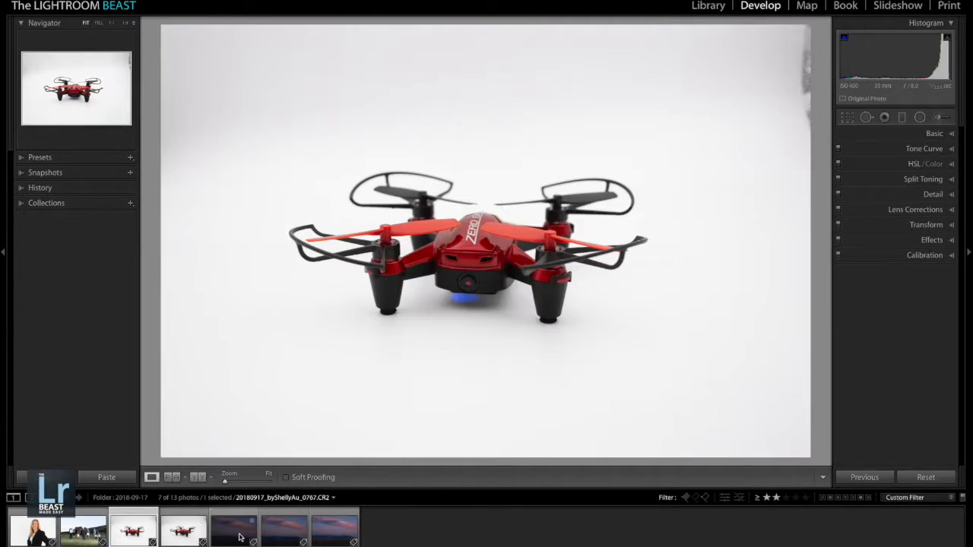
{"action": "left_click", "coordinate": [182, 534]}
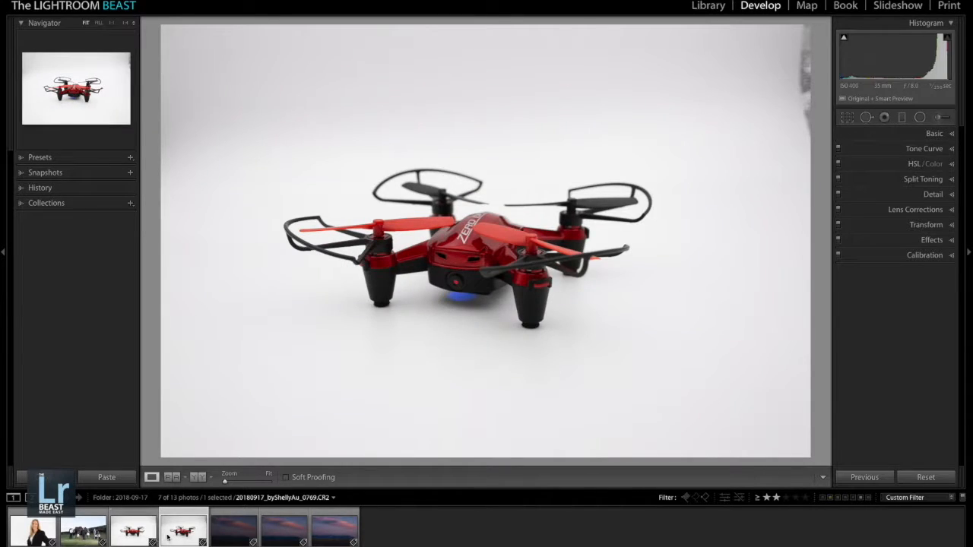
{"action": "key", "text": "3"}
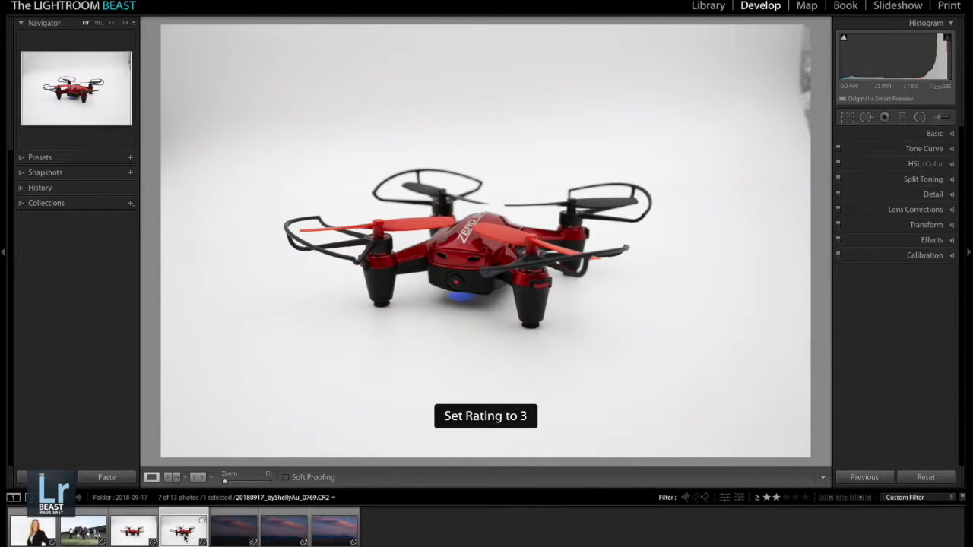
- Compare the brighter sunset shots, rate 09972 3 stars, and filter the filmstrip to 3 stars or higher
{"action": "left_click", "coordinate": [280, 540]}
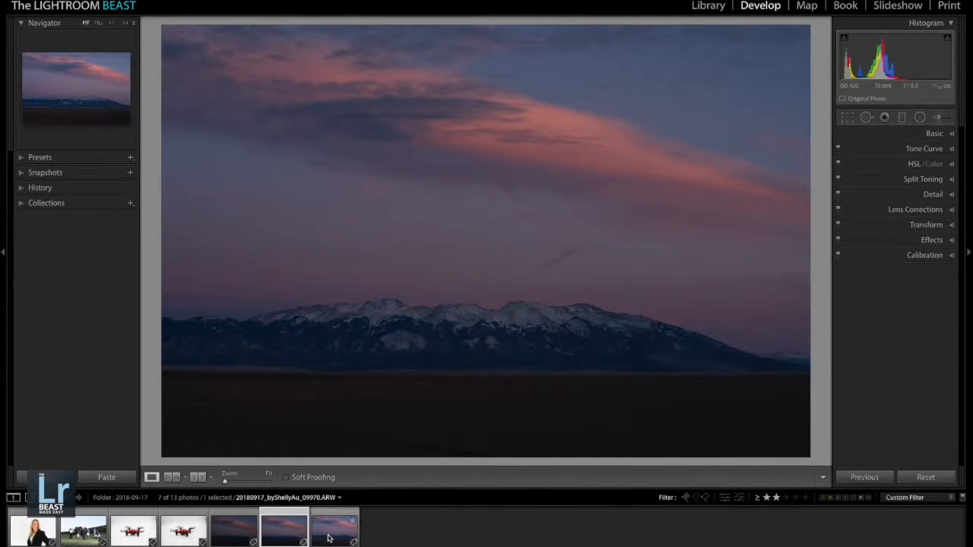
{"action": "left_click", "coordinate": [328, 533]}
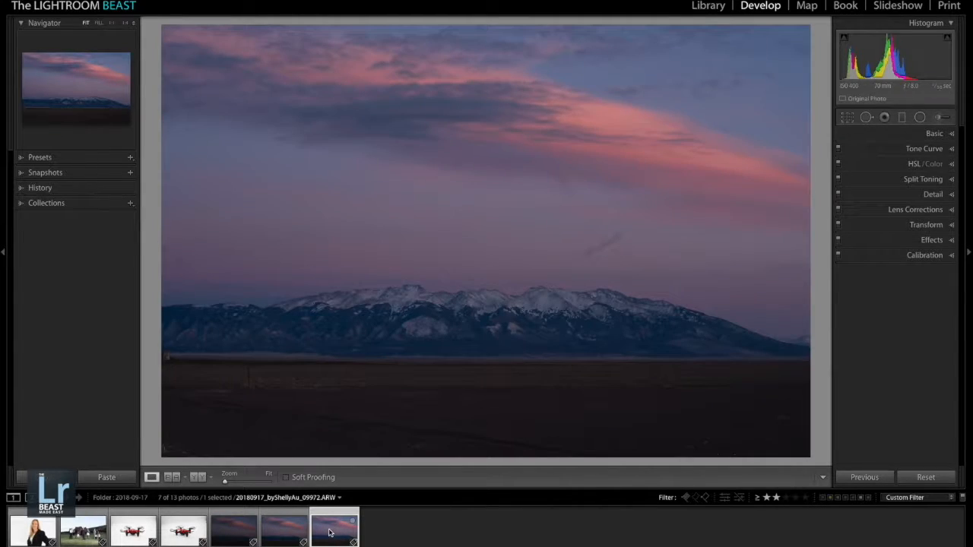
{"action": "key", "text": "3"}
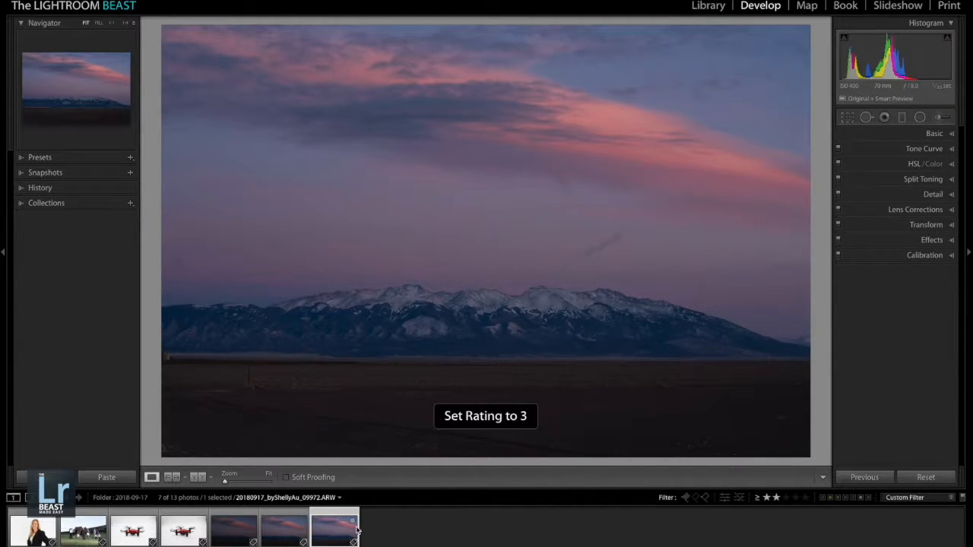
{"action": "left_click", "coordinate": [786, 497]}
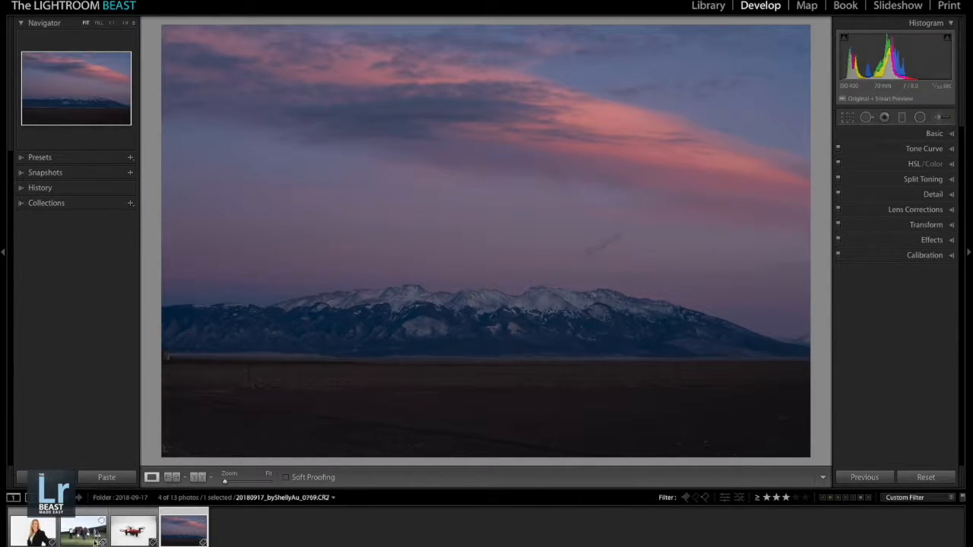
- Select all four 3-star photos in the filmstrip and assign them the Red color label
{"action": "left_click", "coordinate": [36, 535], "text": "shift"}
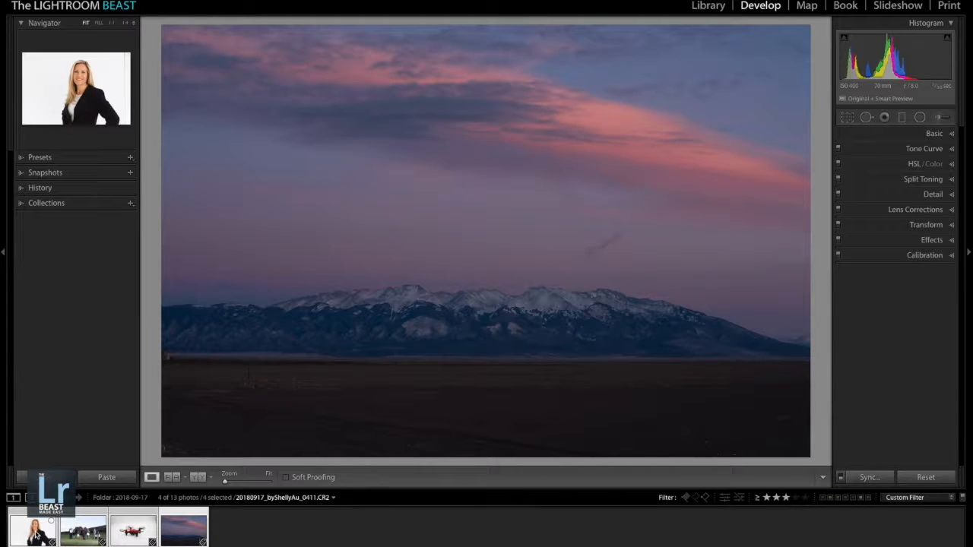
{"action": "right_click", "coordinate": [36, 536]}
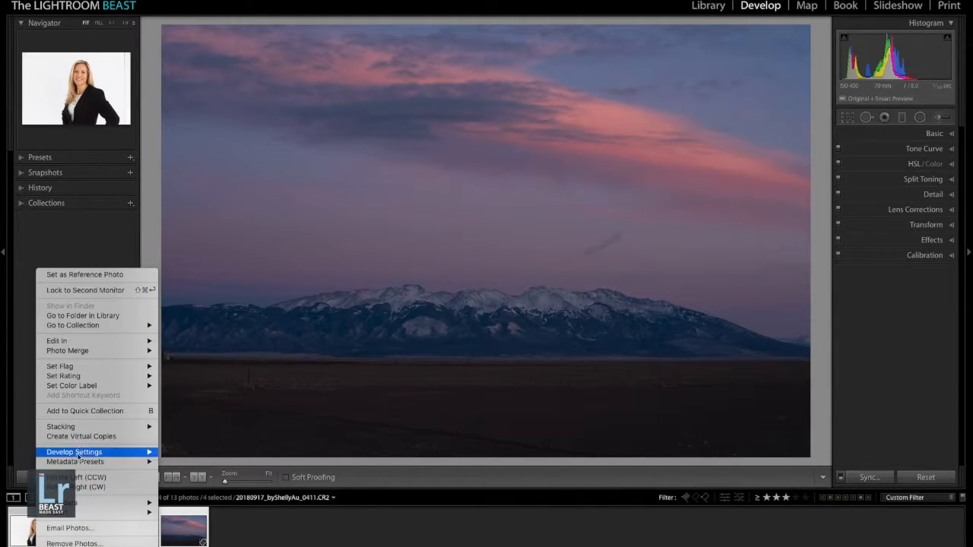
{"action": "mouse_move", "coordinate": [97, 385]}
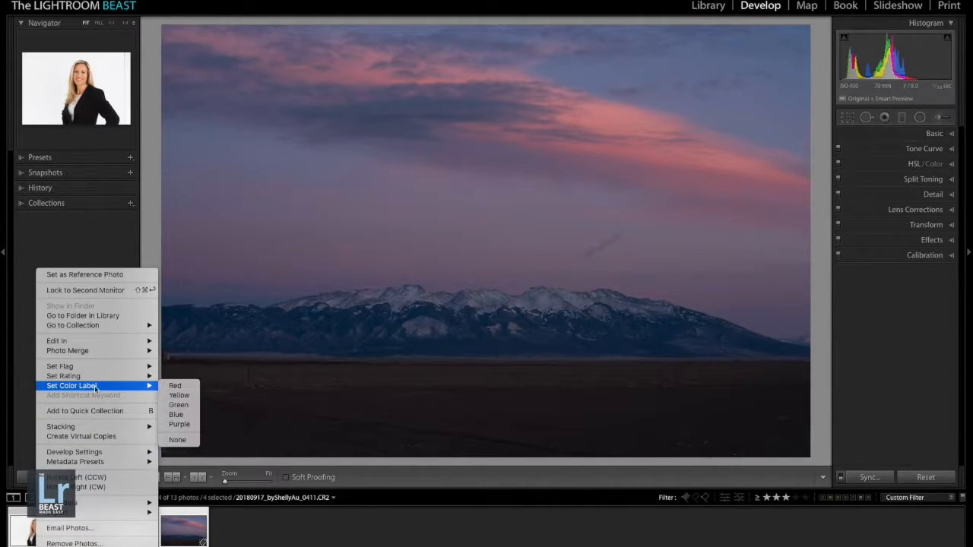
{"action": "left_click", "coordinate": [175, 386]}
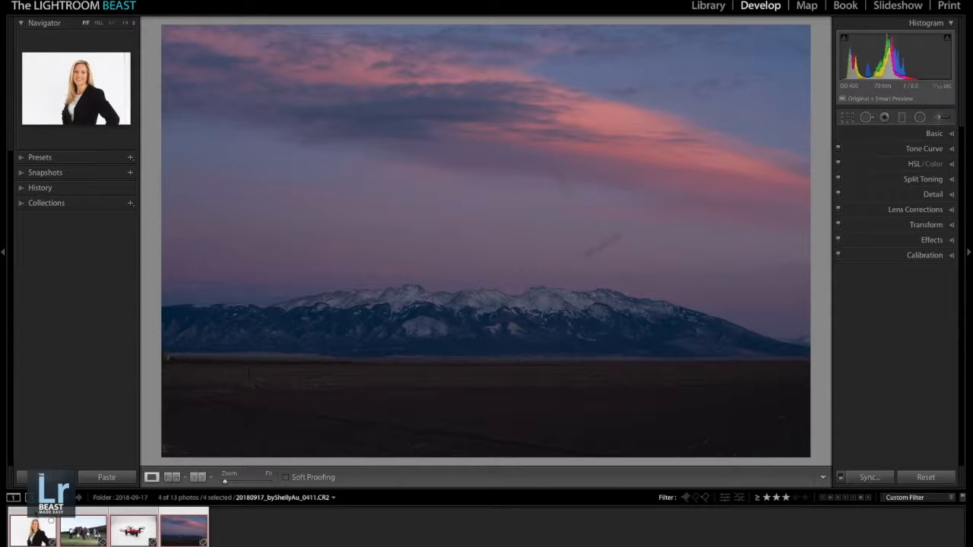
- Select only the portrait, try the Red, Yellow and Green color labels on it, and finish with its label set to Yellow
{"action": "left_click", "coordinate": [35, 524]}
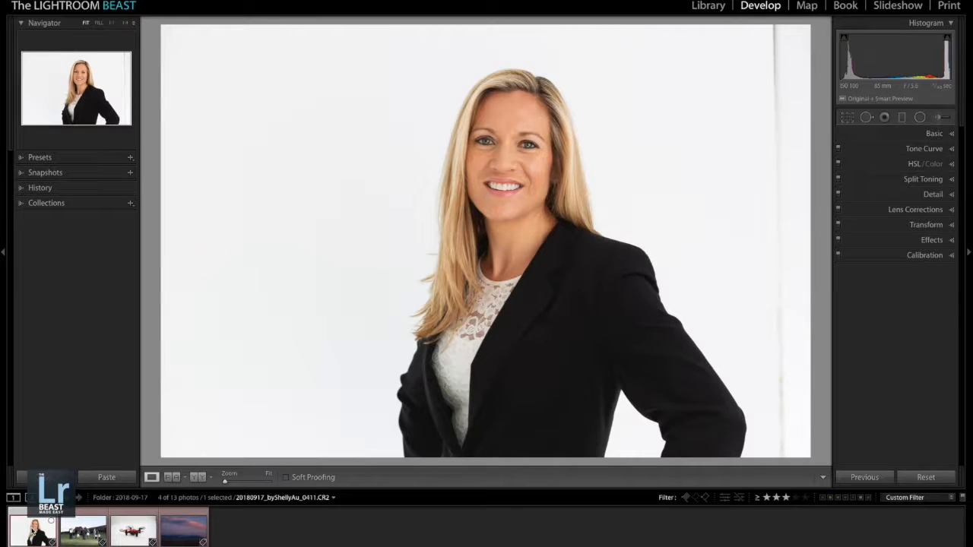
{"action": "key", "text": "6"}
{"action": "key", "text": "7"}
{"action": "key", "text": "8"}
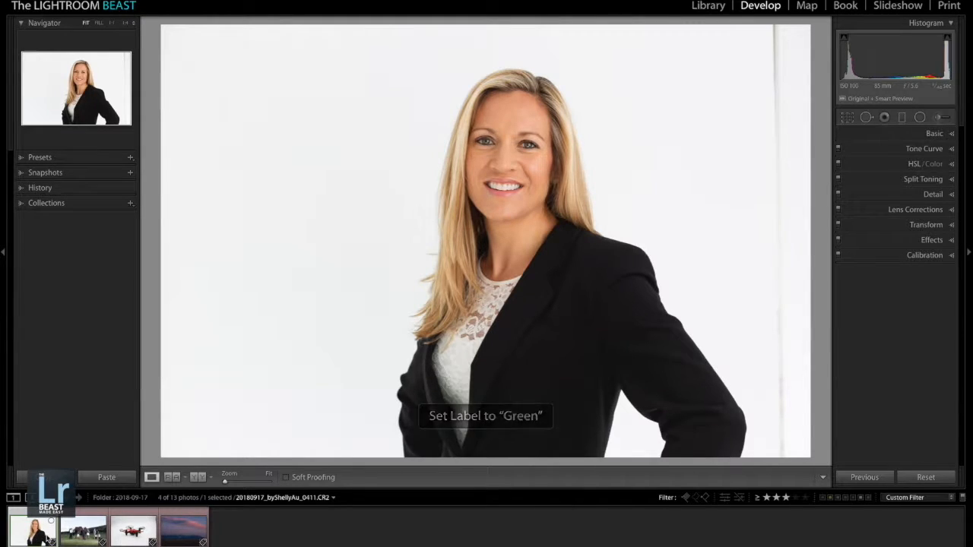
{"action": "key", "text": "6"}
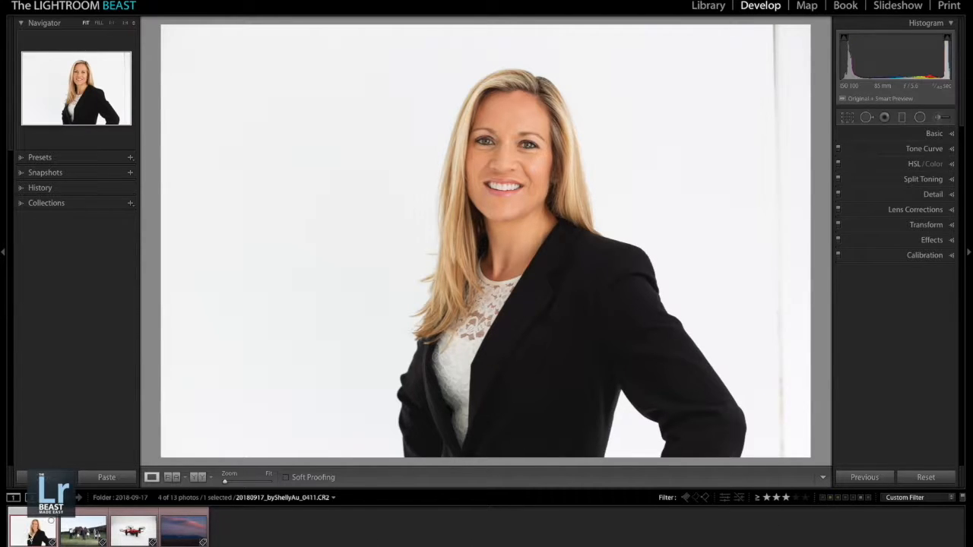
{"action": "key", "text": "7"}
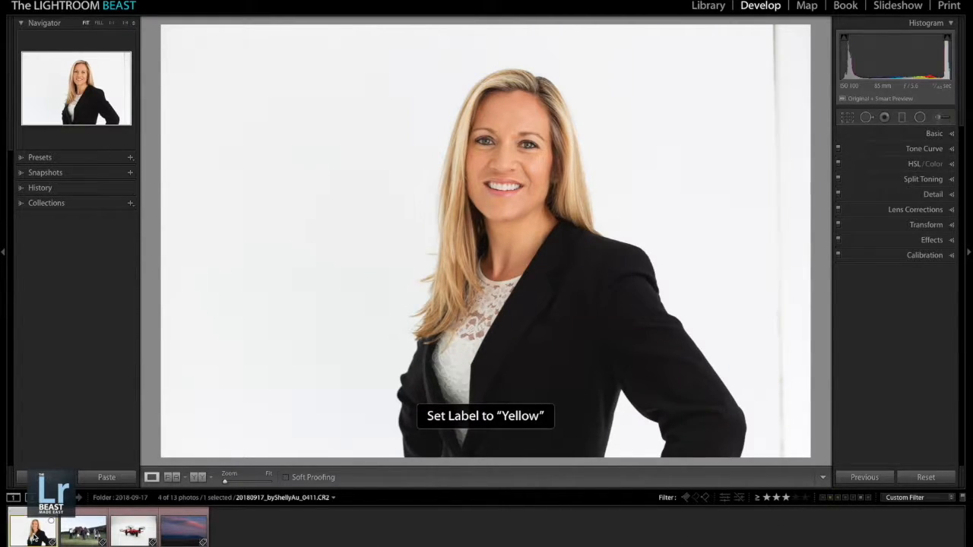
- Filter the filmstrip to Yellow-labeled photos and extend the color filter to include Red and Green labels
{"action": "left_click", "coordinate": [830, 497]}
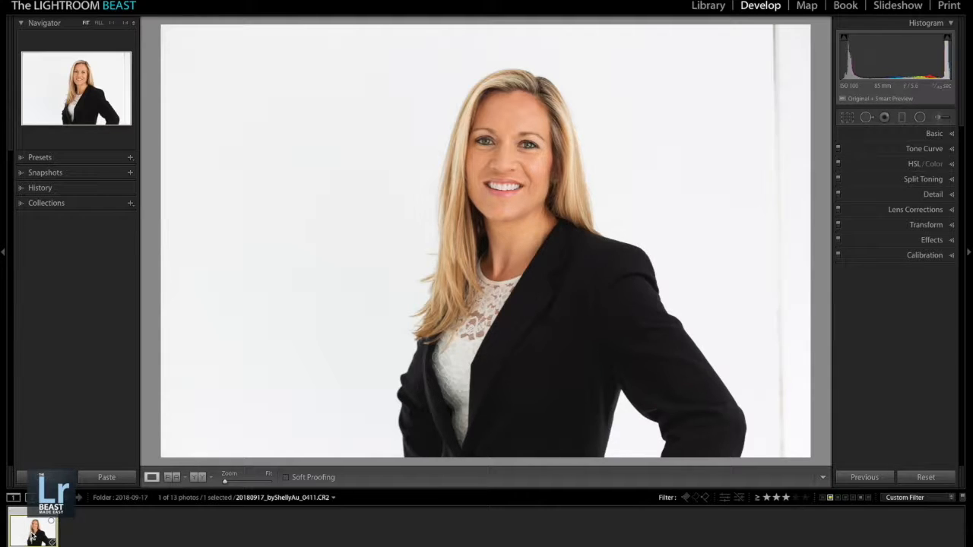
{"action": "left_click", "coordinate": [825, 498]}
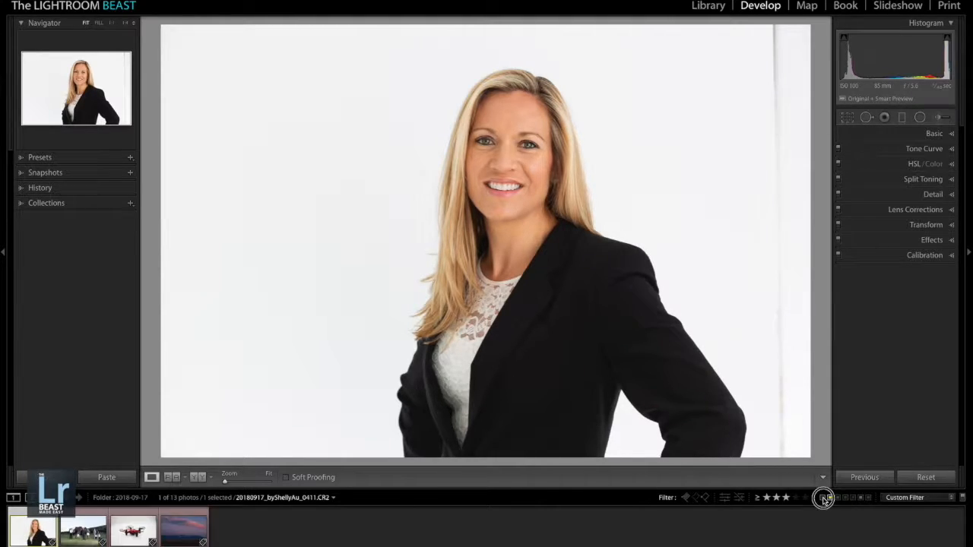
{"action": "left_click", "coordinate": [831, 499]}
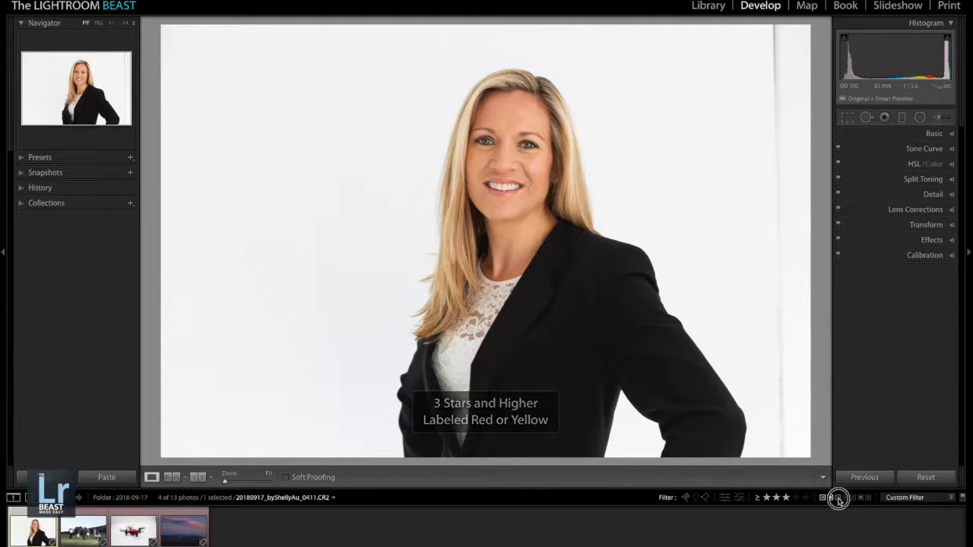
{"action": "left_click", "coordinate": [837, 498]}
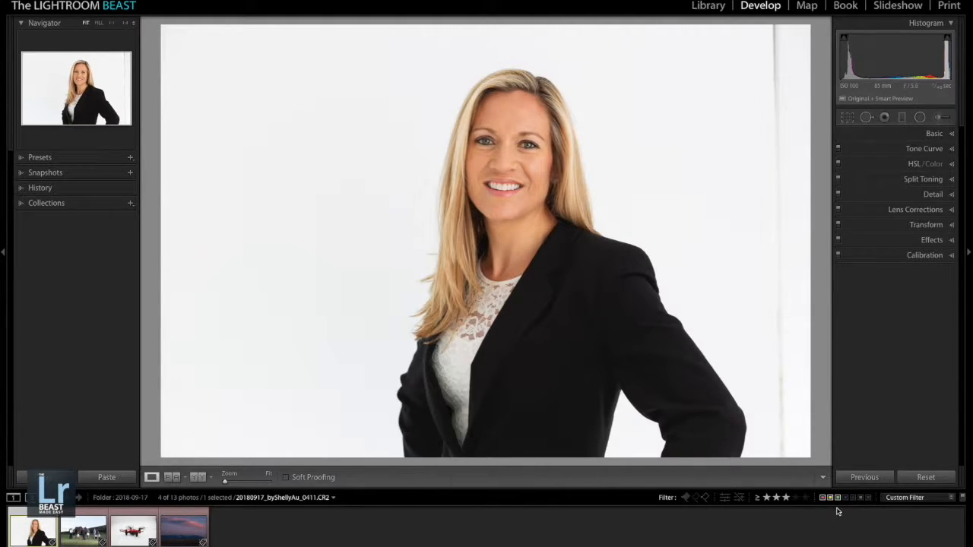